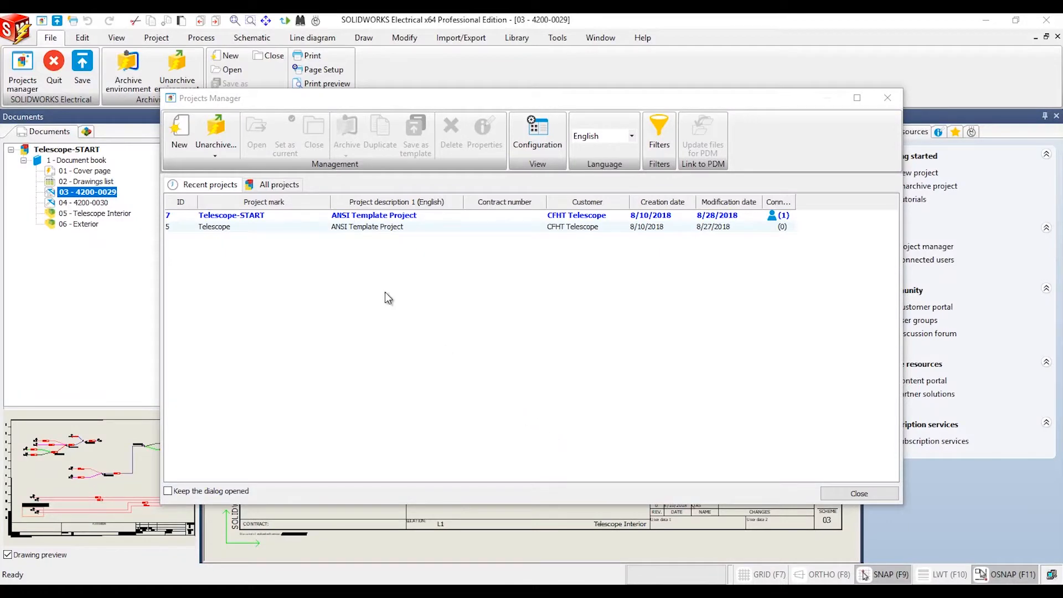
Close the Projects Manager with the Telescope-START project kept open on drawing 03 - 4200-0029
left_click(285, 216)
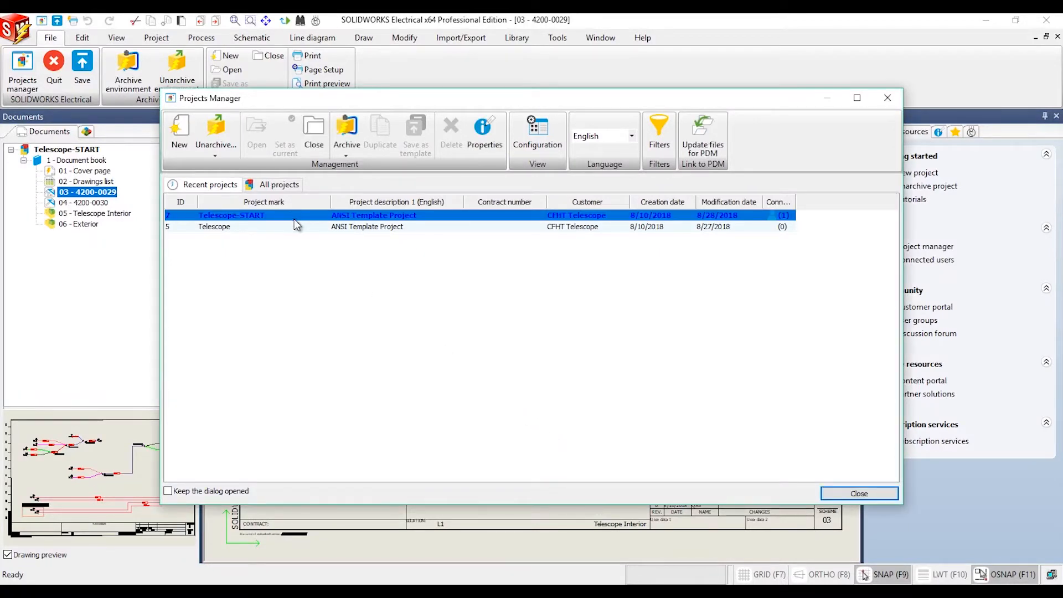
left_click(886, 97)
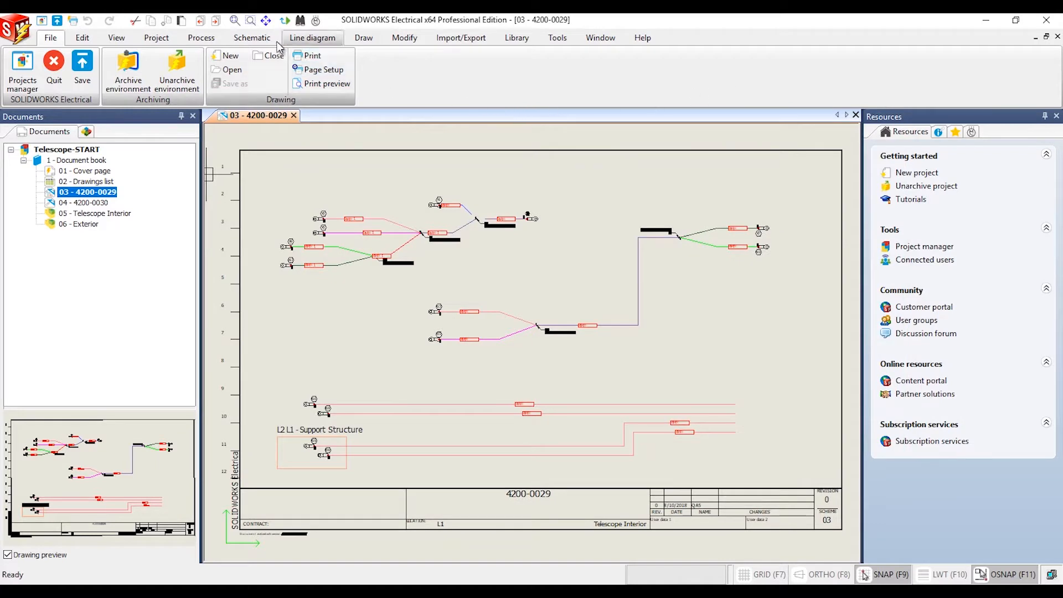
left_click(259, 39)
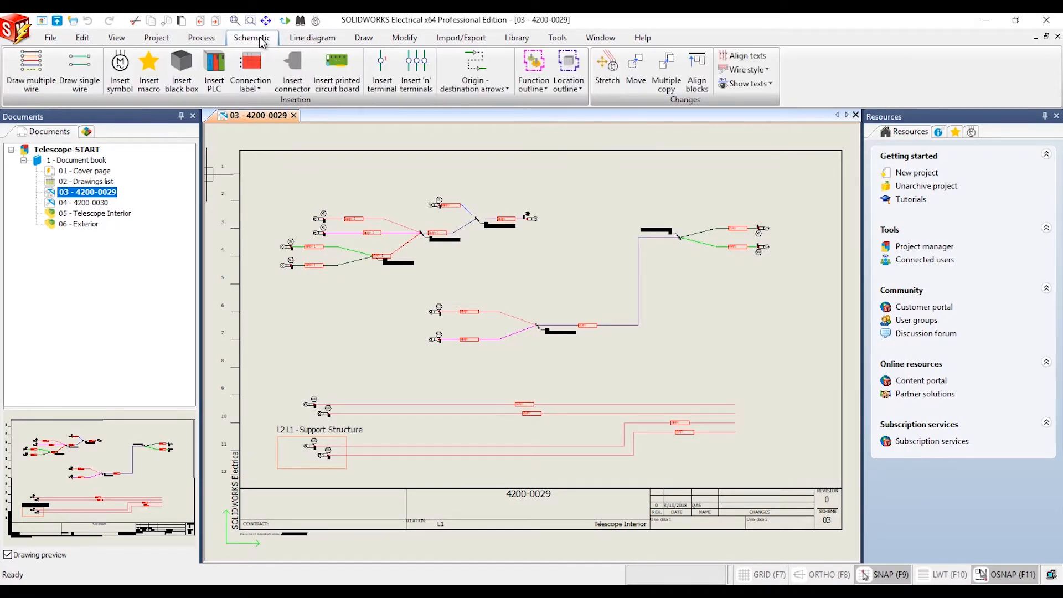
left_click(204, 38)
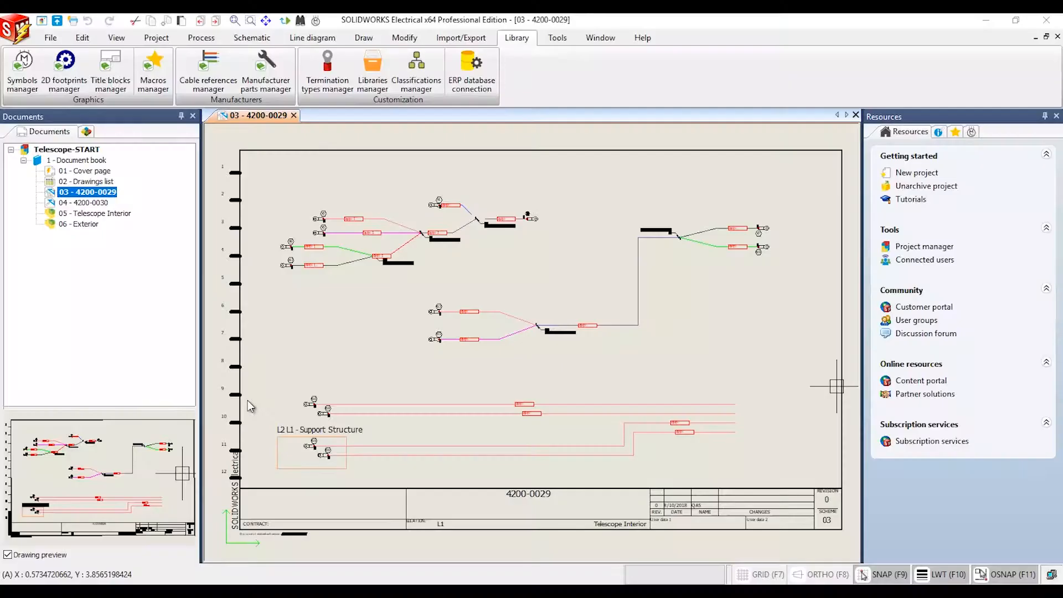
Search the Capacitors class in the manufacturer parts manager and examine the size of Schneider Electric part 52382 in millimetres
left_click(258, 68)
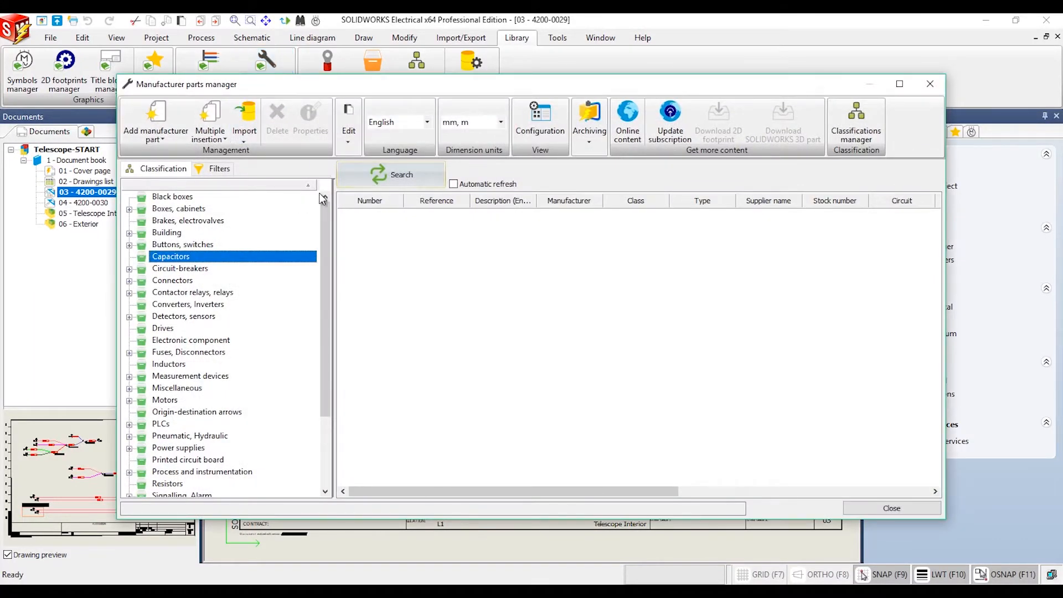
left_click(501, 123)
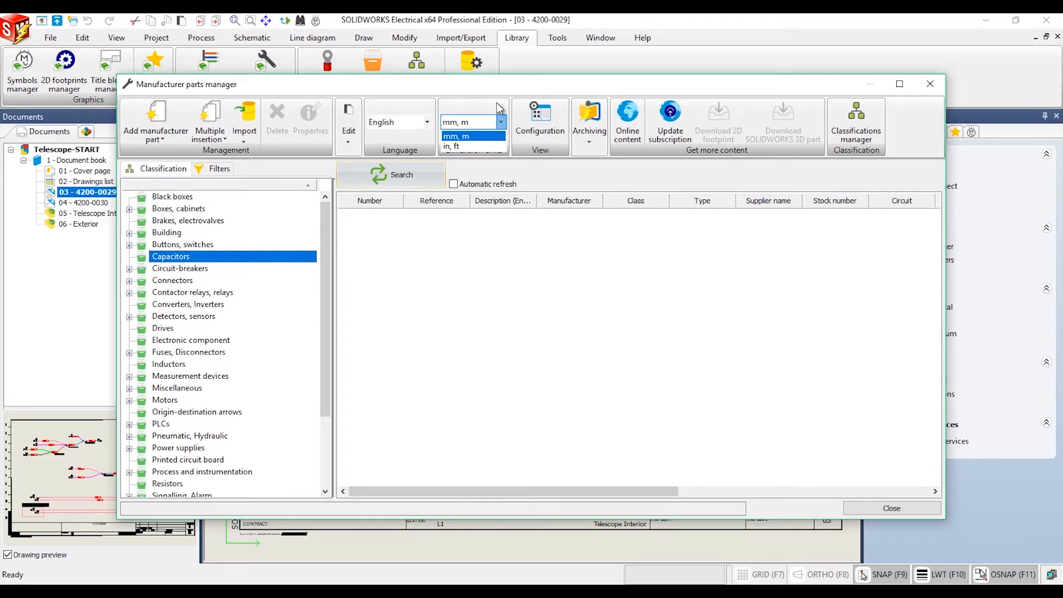
left_click(499, 108)
left_click(439, 177)
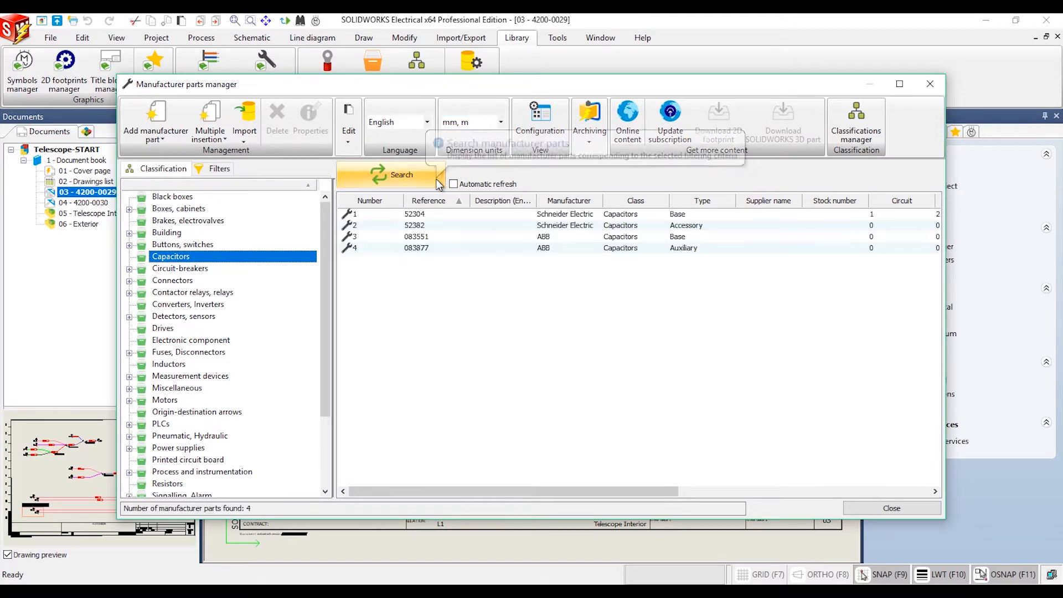
double_click(429, 225)
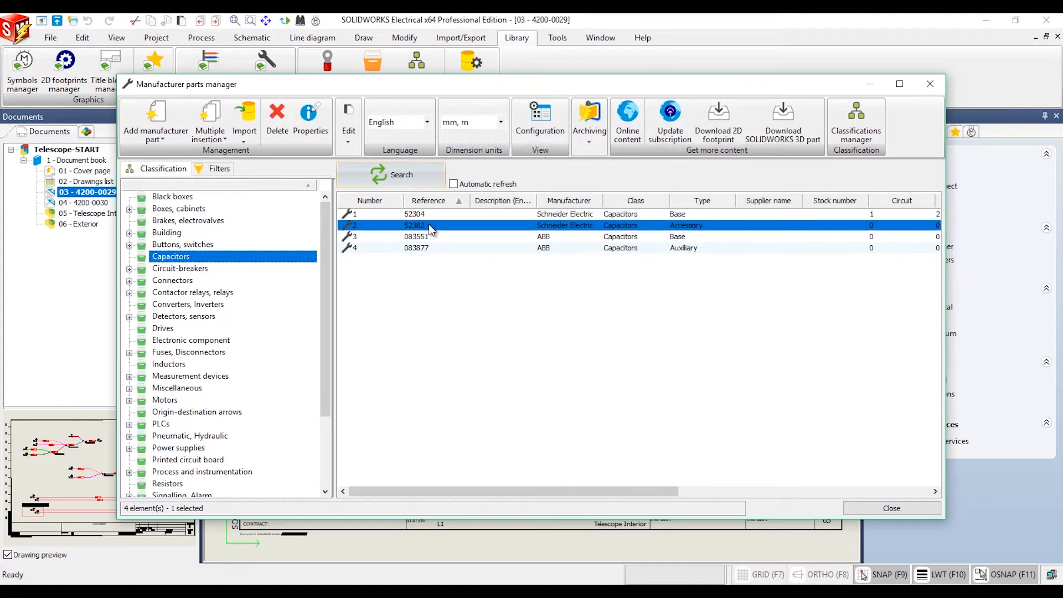
left_click_drag(825, 204, 836, 318)
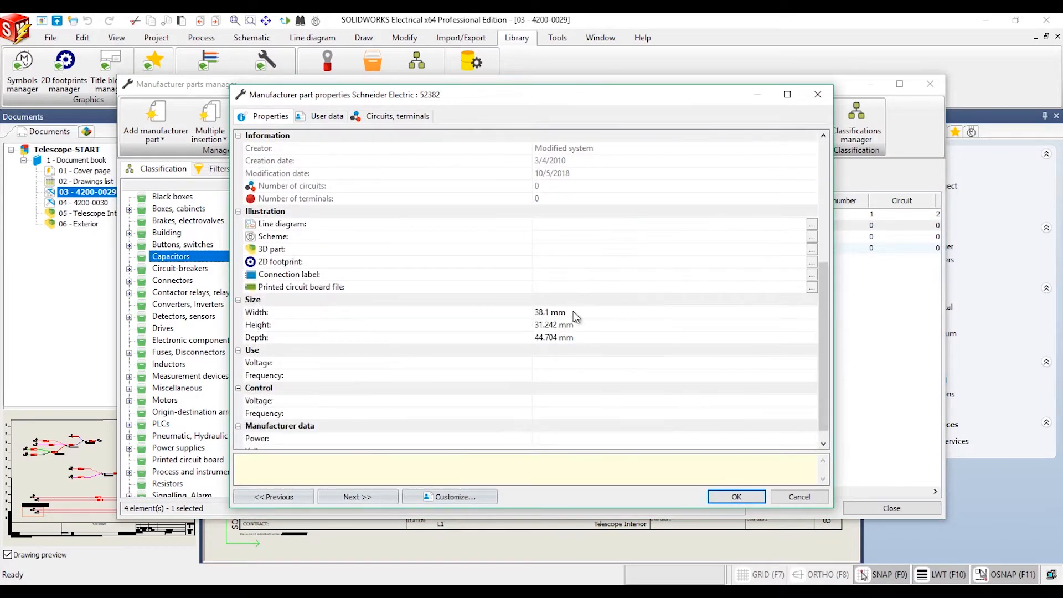
left_click(740, 498)
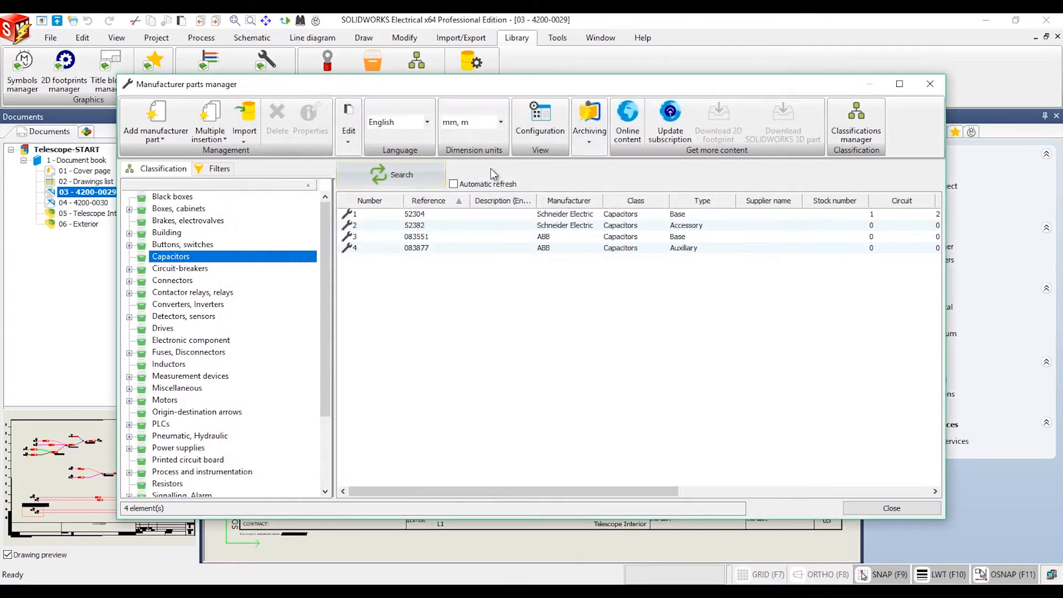
Switch the parts manager's dimension units to in, ft and check the size of part 52382 in inches
left_click(490, 123)
left_click(490, 143)
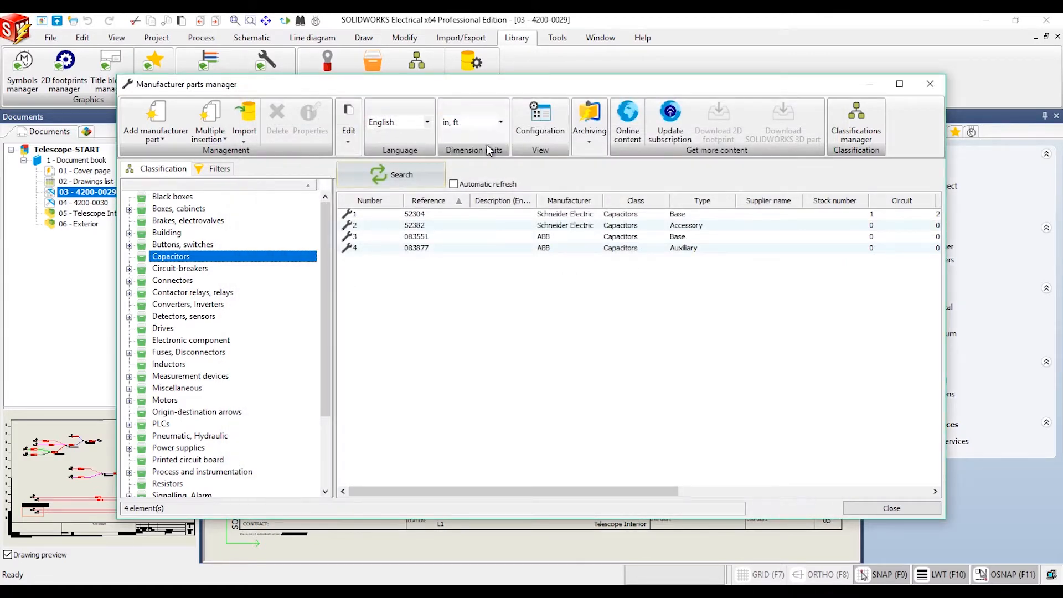
double_click(435, 227)
left_click_drag(827, 210, 836, 299)
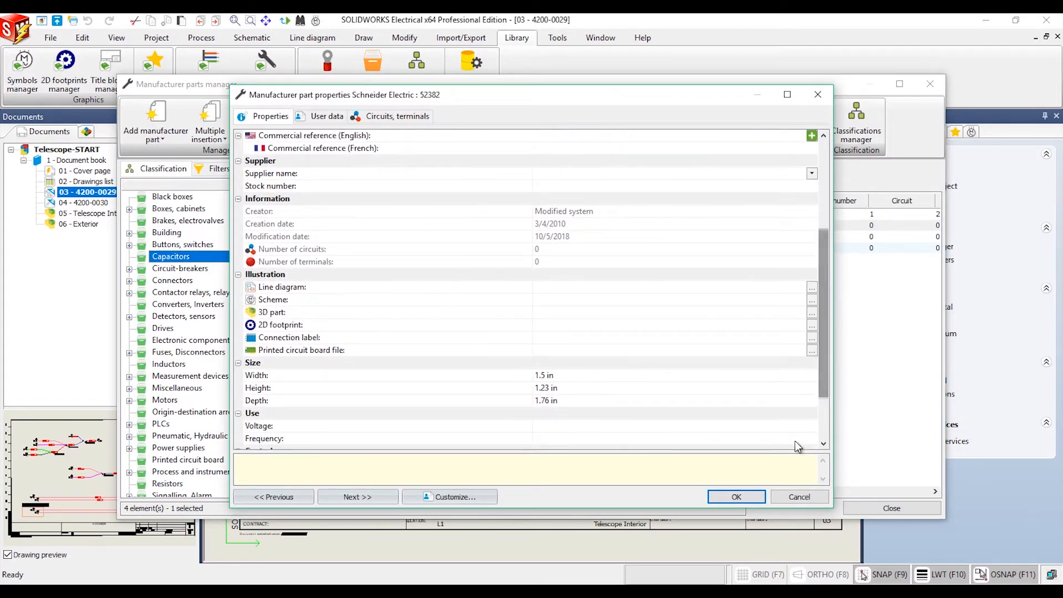
left_click(736, 498)
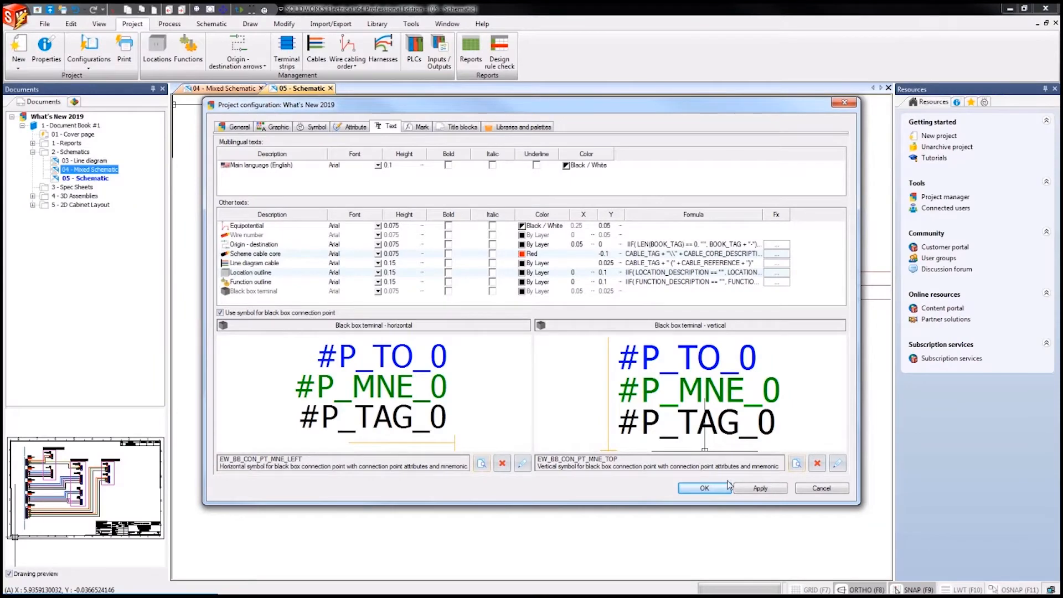
Confirm the project's black box connection point symbol settings and assign JEE1 manufacturer part PS001 to black box J10
left_click(728, 486)
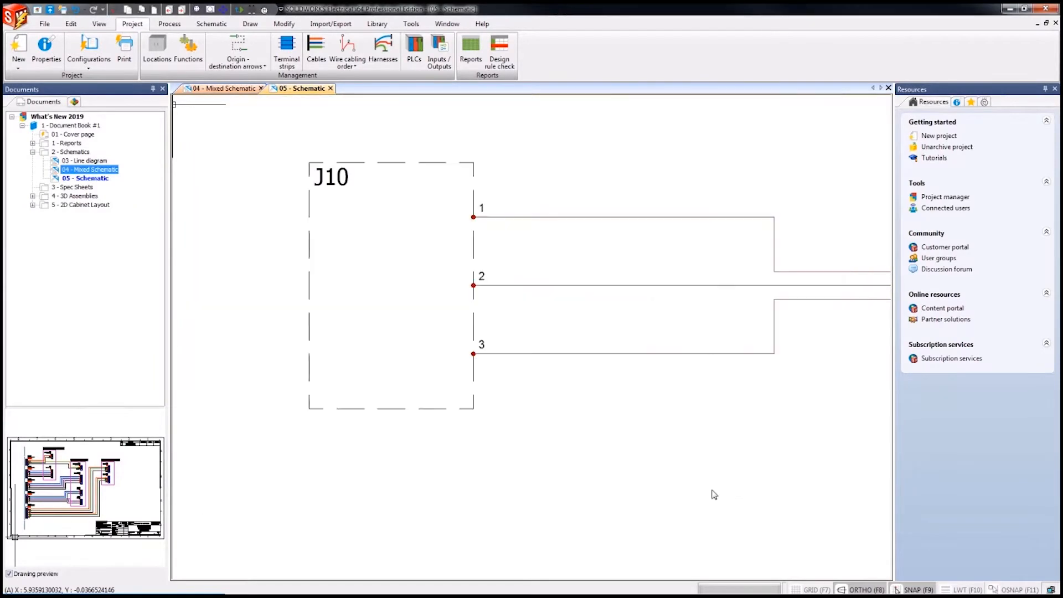
double_click(352, 166)
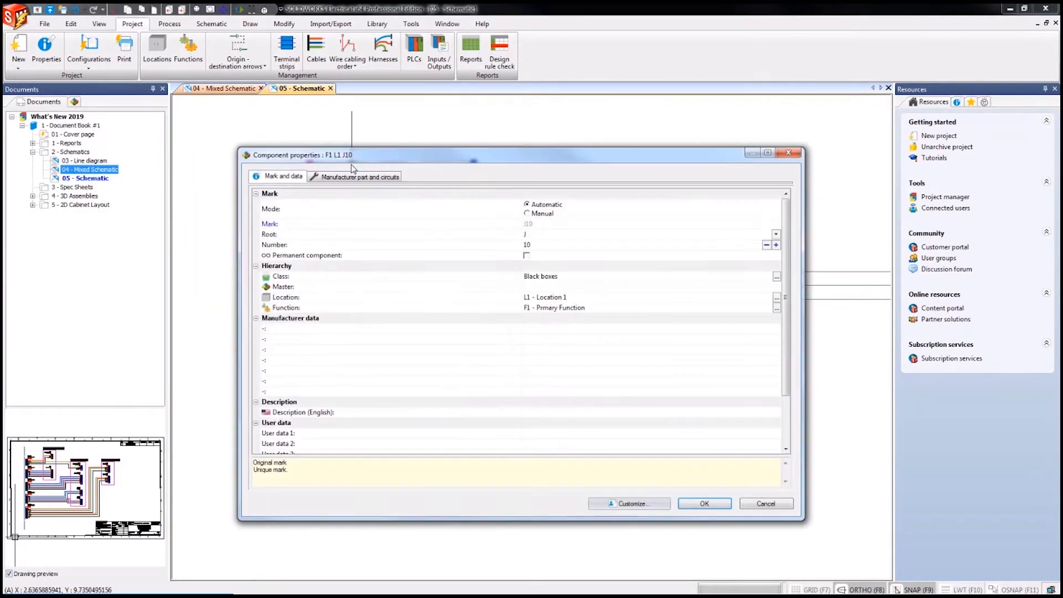
left_click(354, 176)
left_click(264, 214)
double_click(479, 279)
left_click(770, 473)
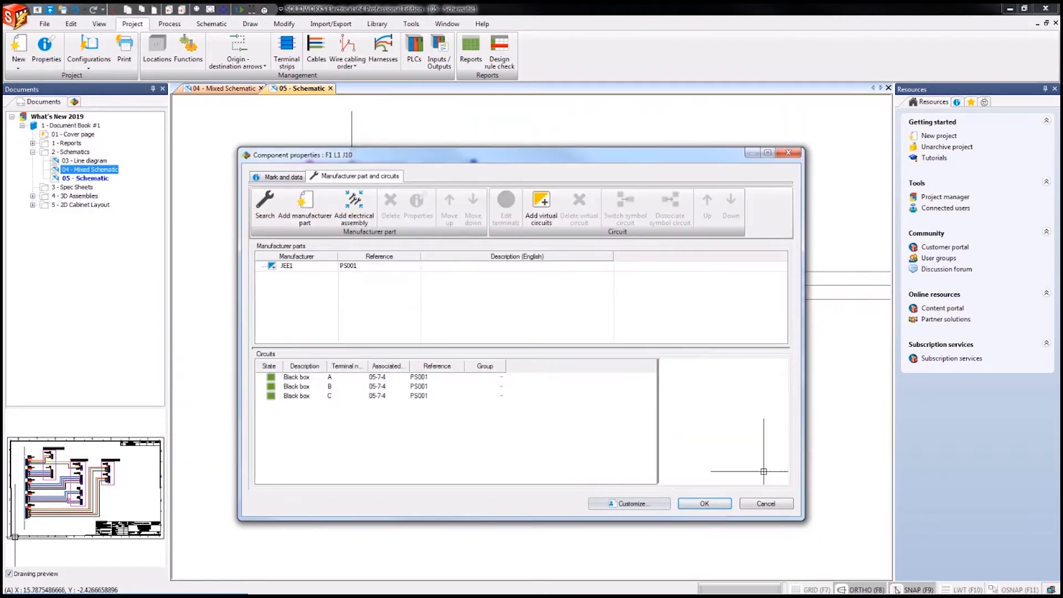
left_click(704, 504)
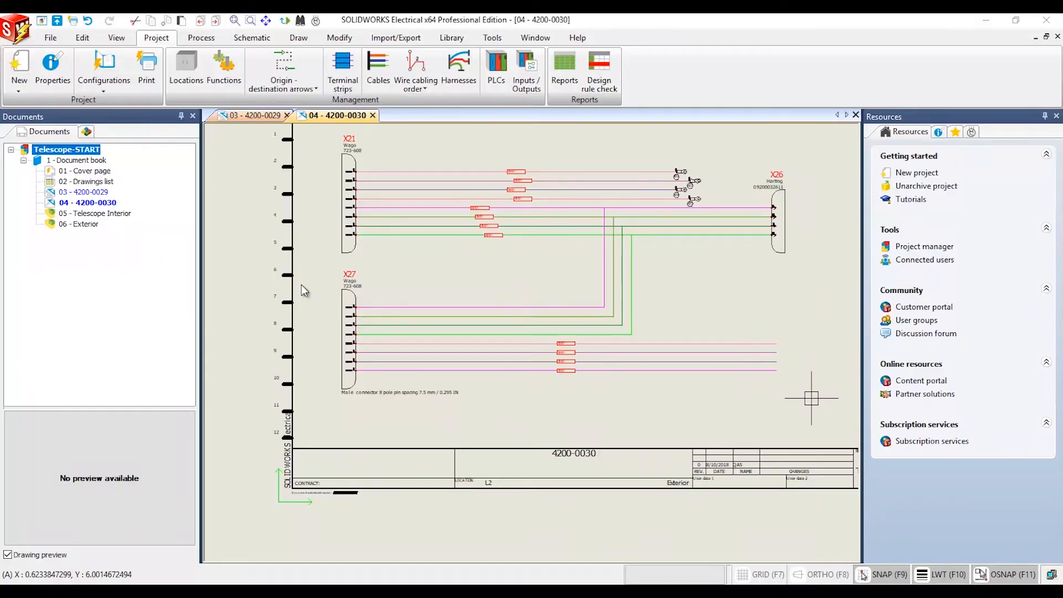
Set the project configuration's priority for component mark to Multiwire symbols and apply it
left_click(105, 66)
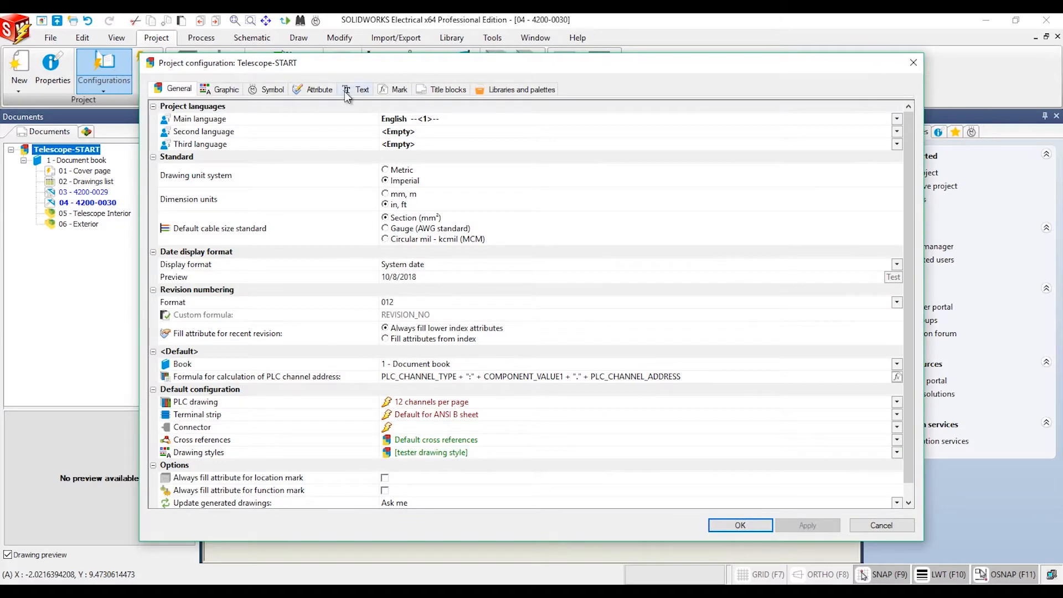
left_click(394, 90)
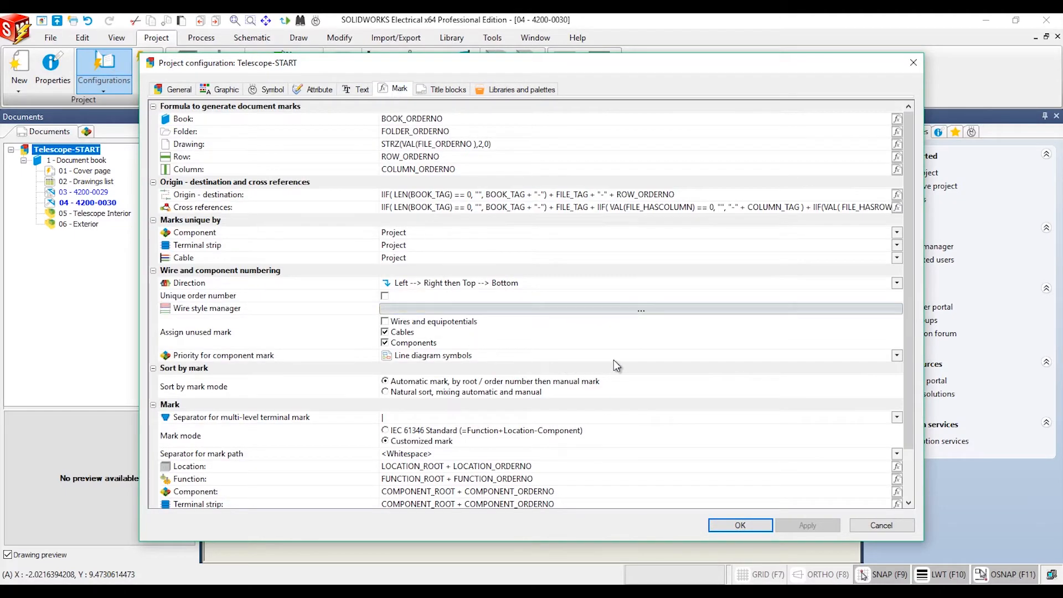
left_click(897, 355)
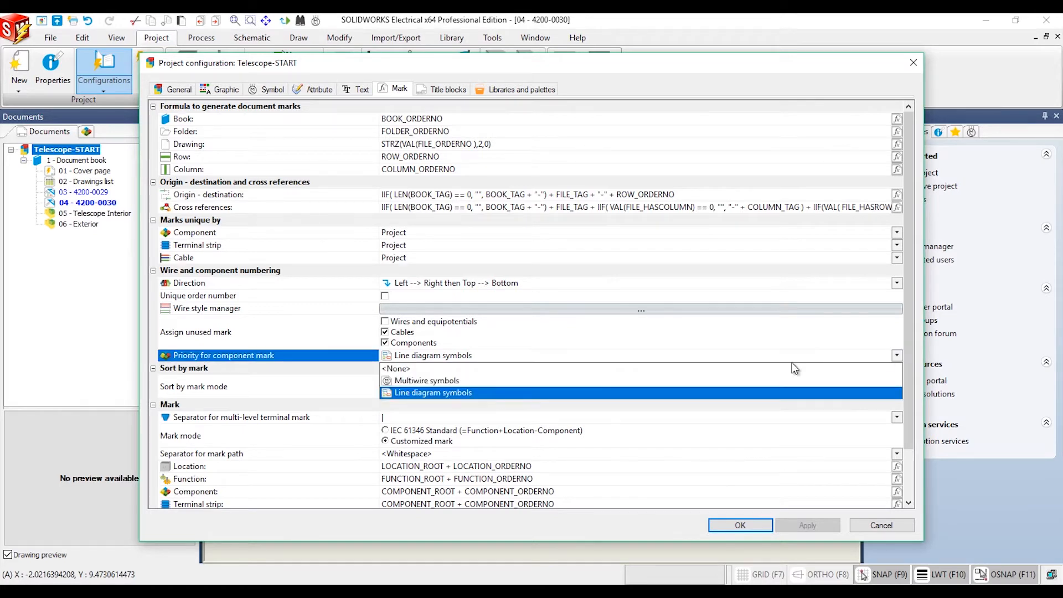
left_click(450, 382)
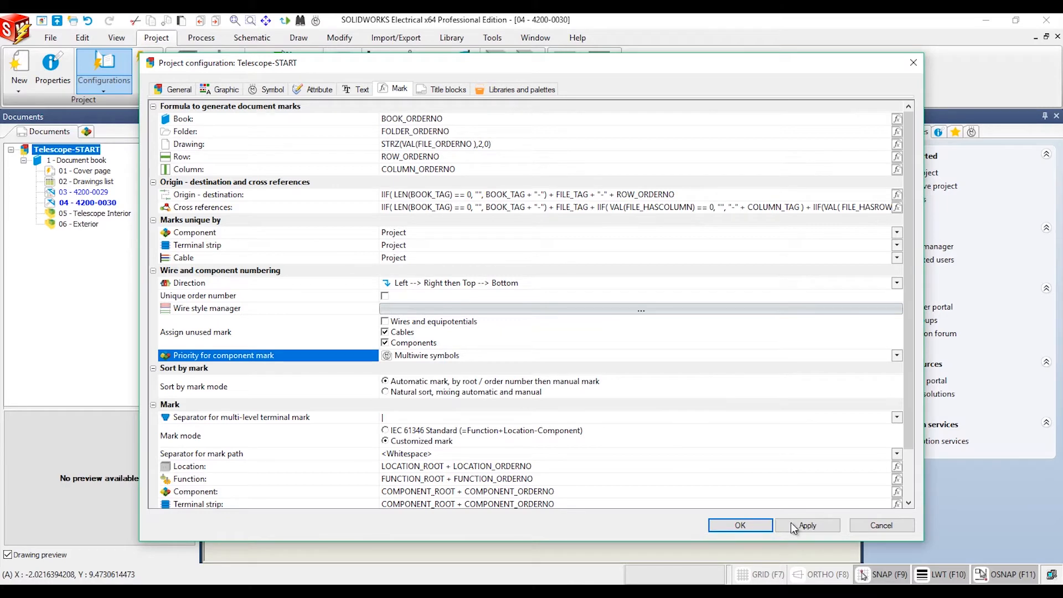
left_click(794, 528)
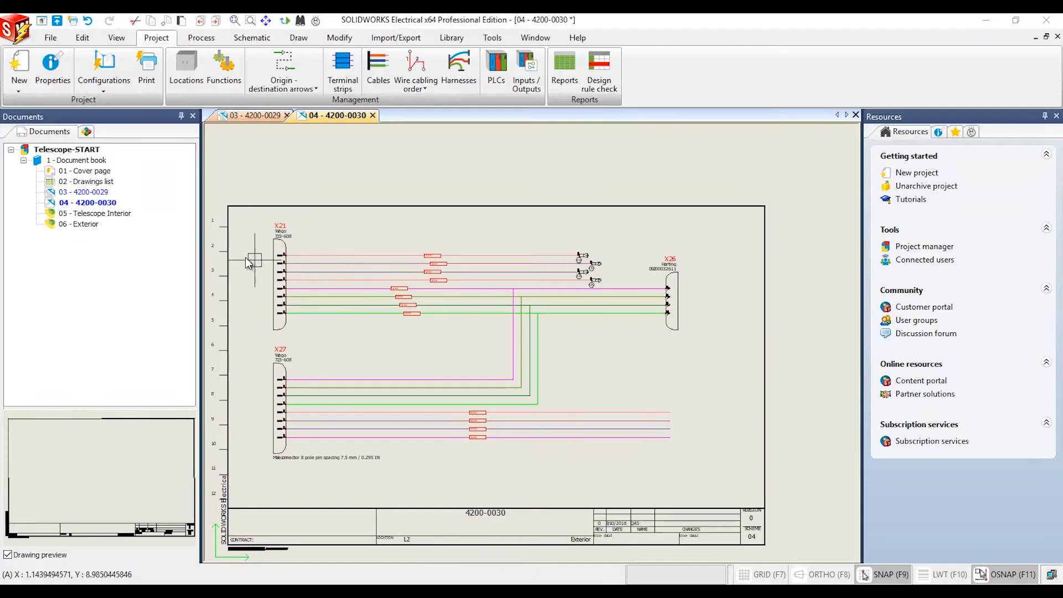
Change the drawing type of drawing 04 - 4200-0030 to Mixed scheme in its properties
right_click(92, 204)
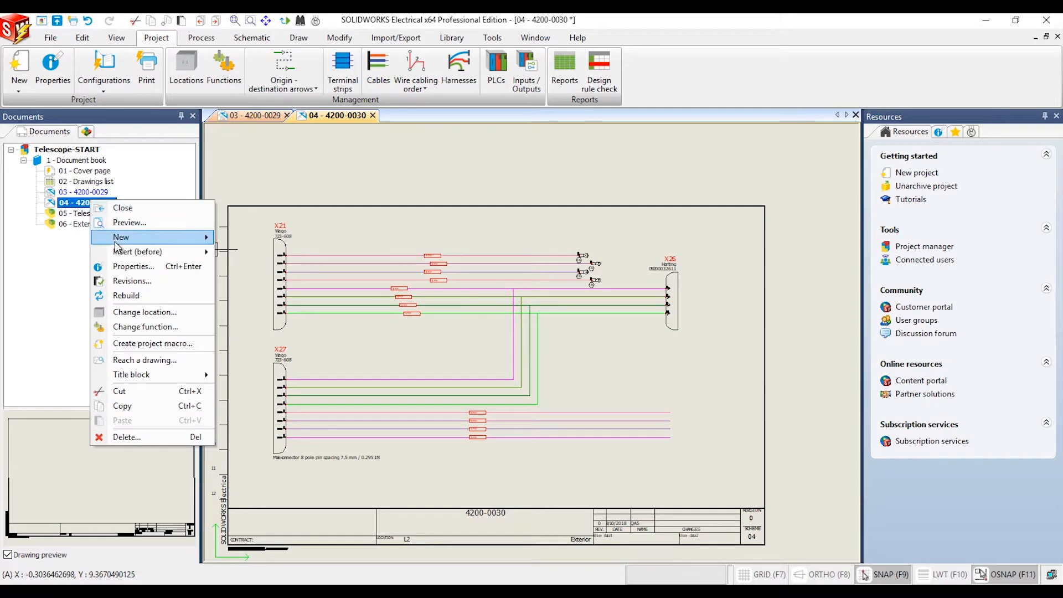
left_click(127, 267)
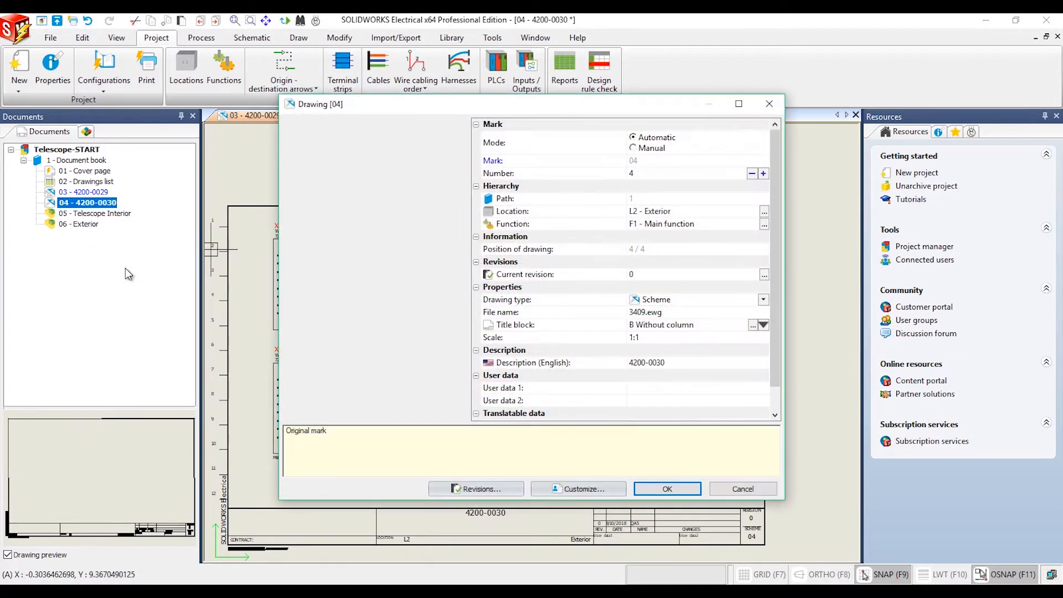
left_click(764, 300)
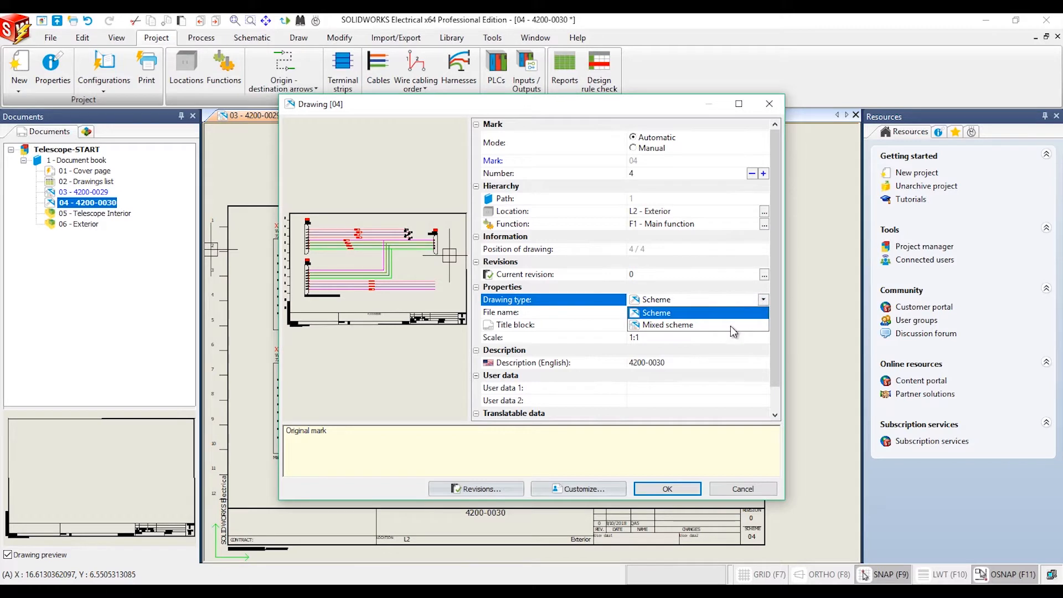
left_click(669, 326)
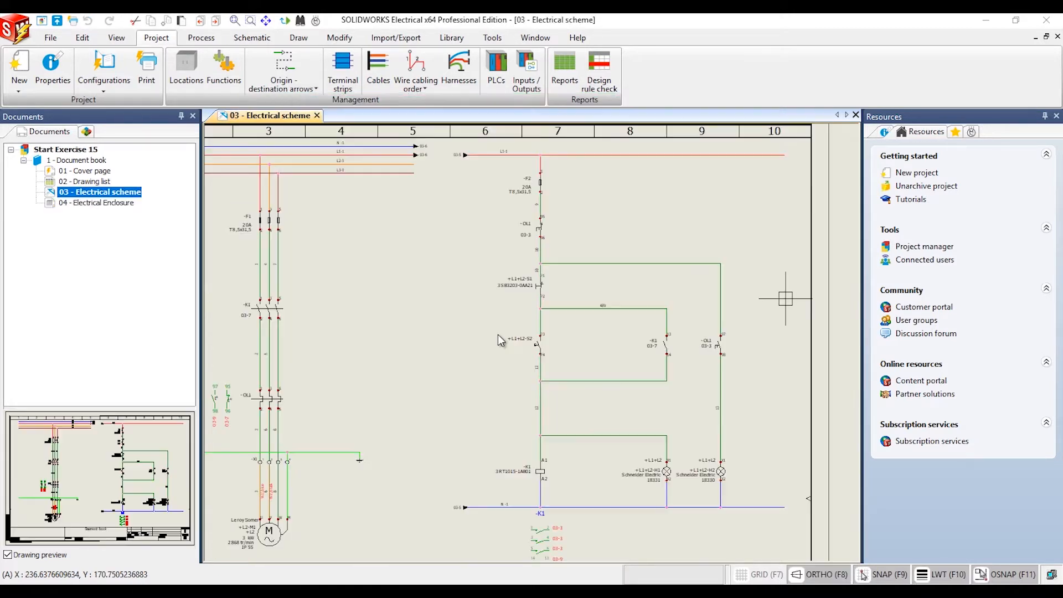
Switch the blue and black cores of cable W1 on terminals 1 and 2 of terminal strip X1
left_click(341, 72)
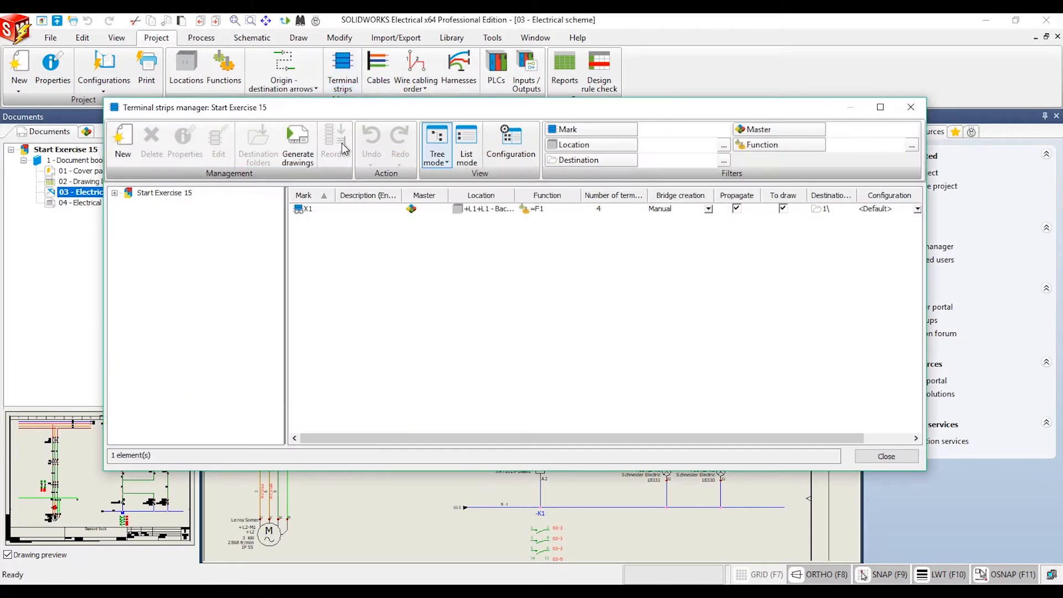
double_click(341, 208)
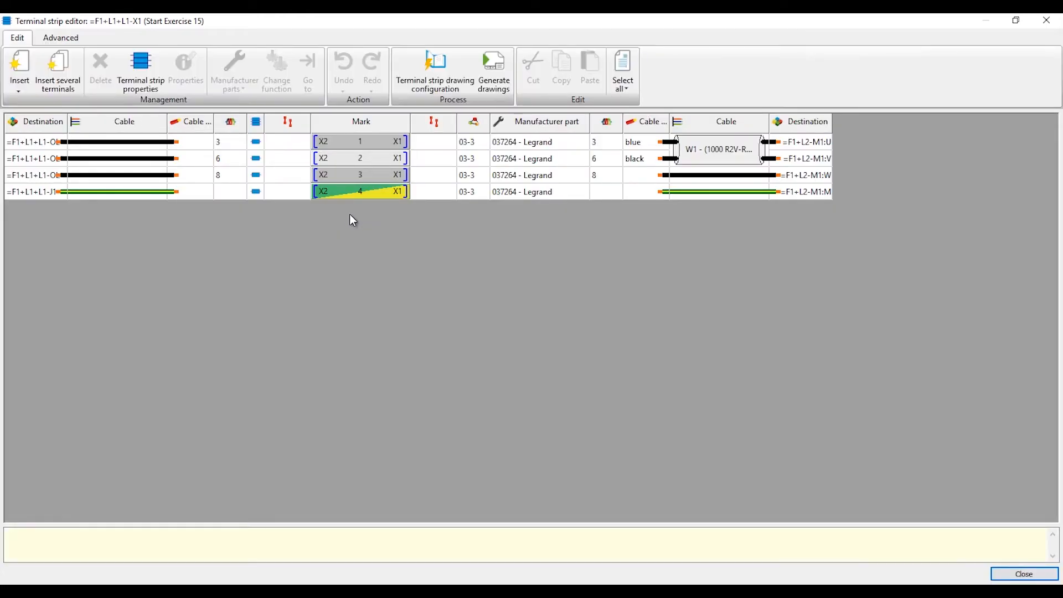
left_click(62, 39)
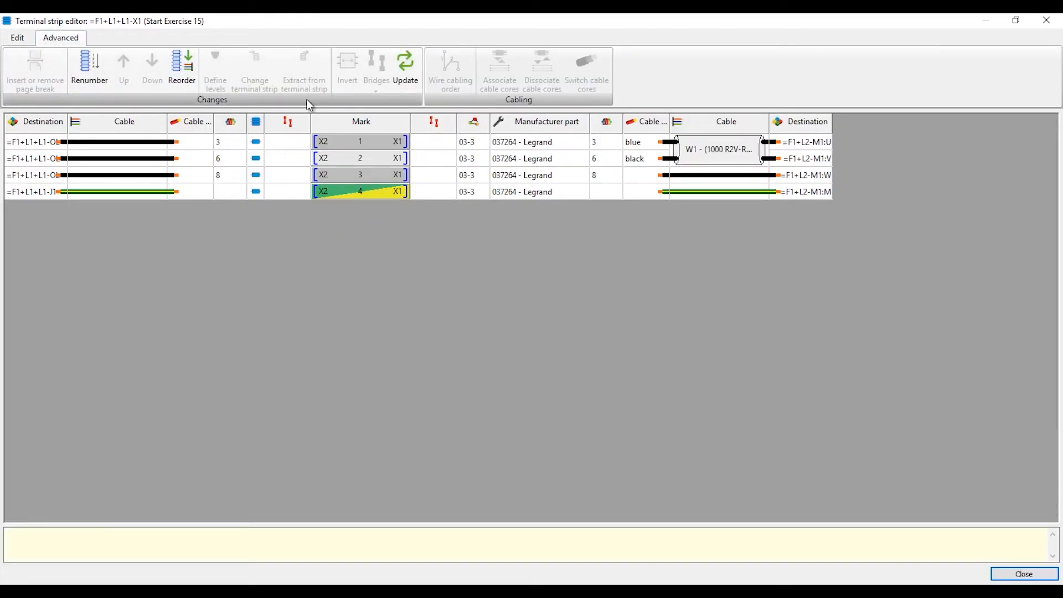
left_click(642, 151)
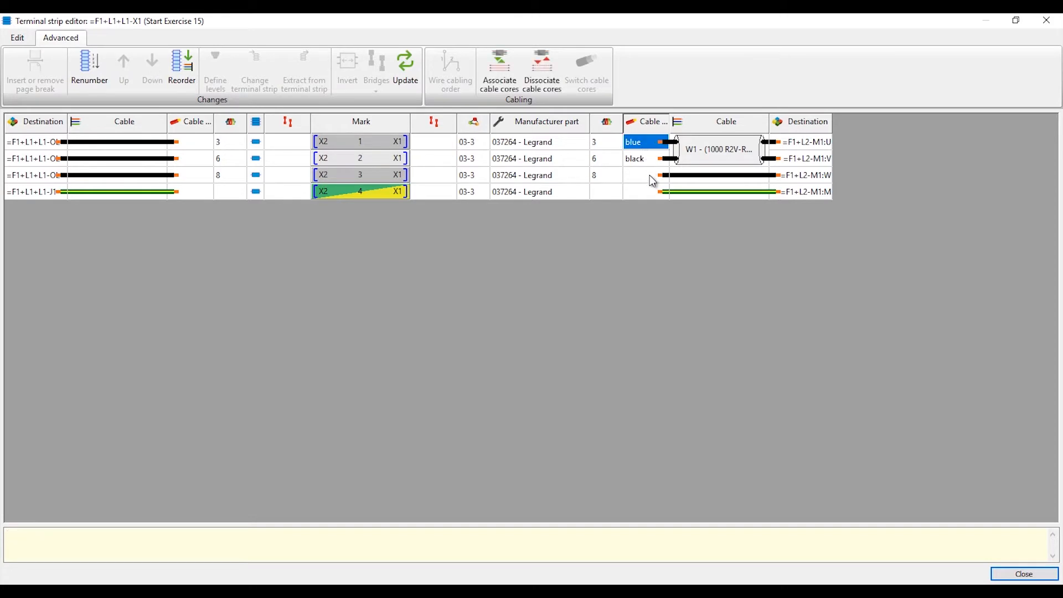
left_click(642, 165, "shift")
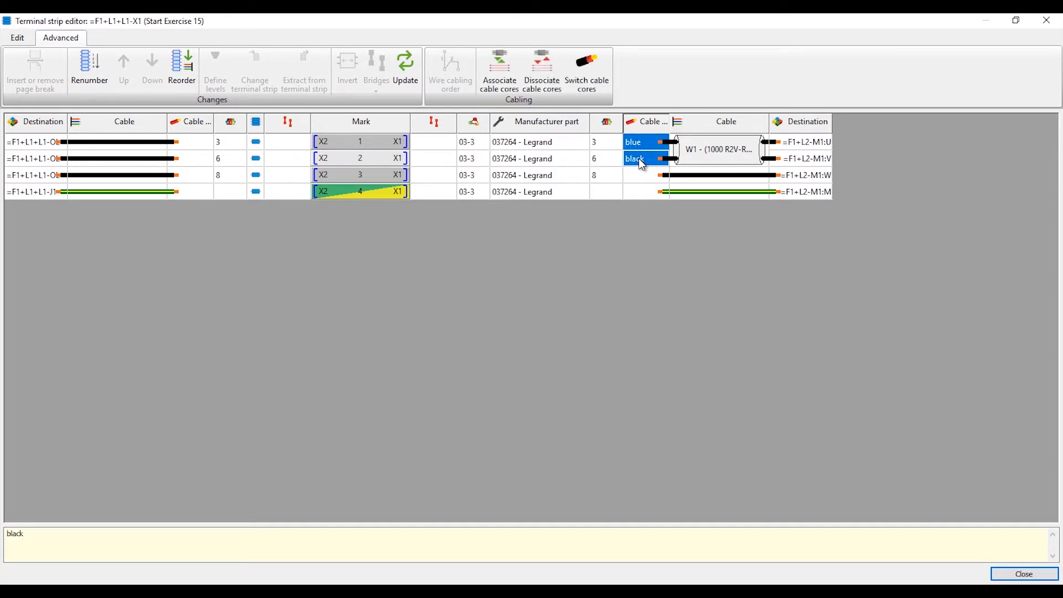
left_click(585, 67)
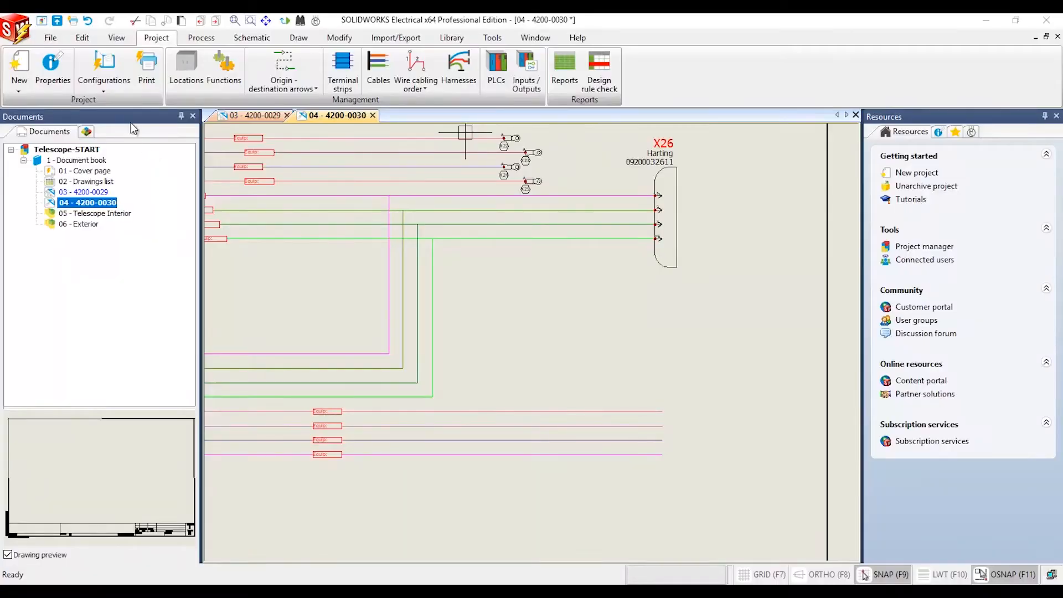
Open the shape settings of the project's With pins (Dynamic) connector configuration
left_click(101, 85)
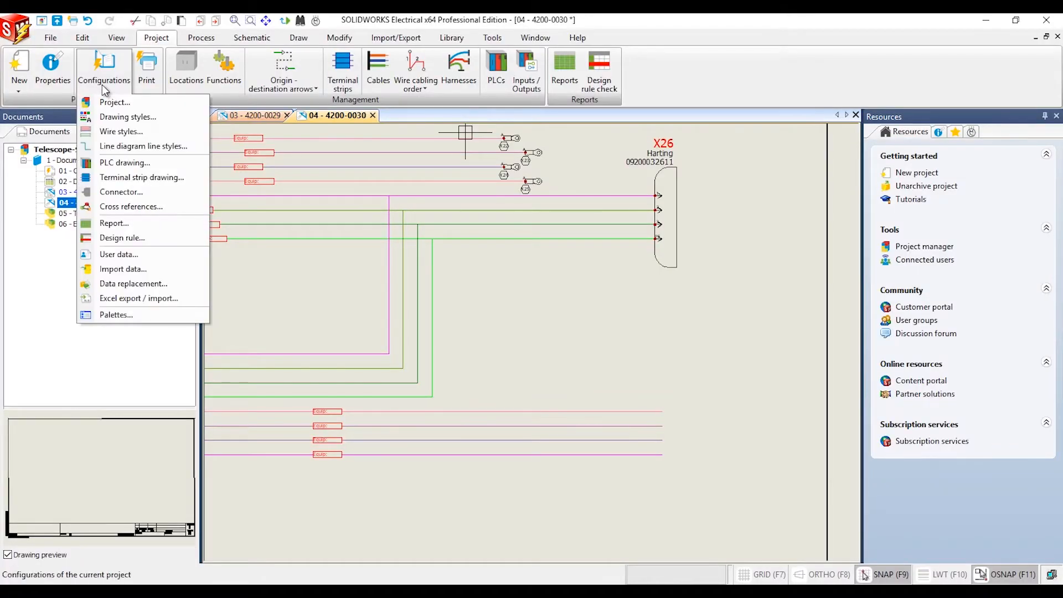
left_click(119, 191)
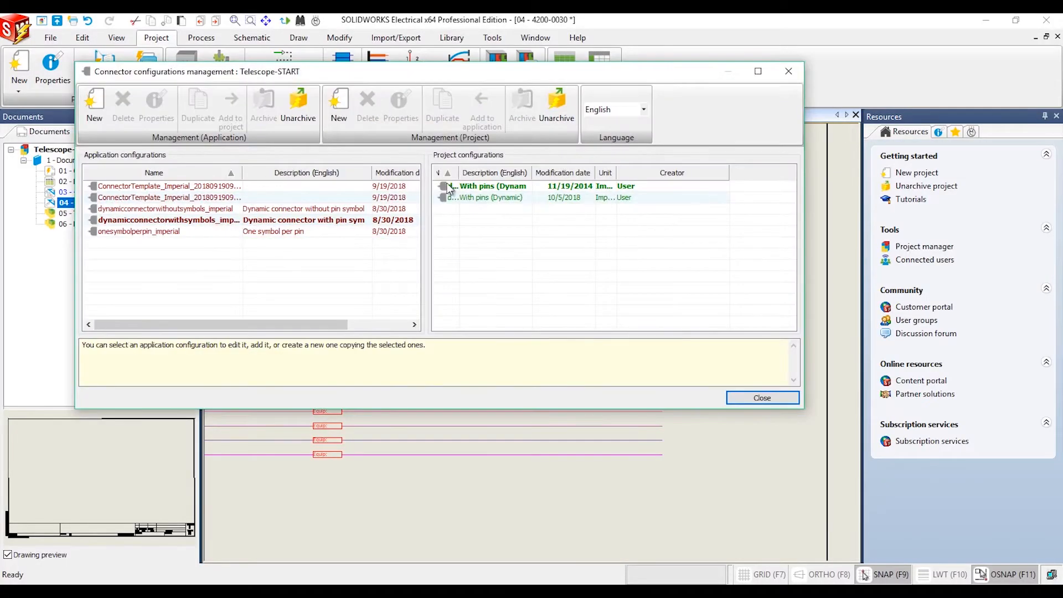
double_click(461, 196)
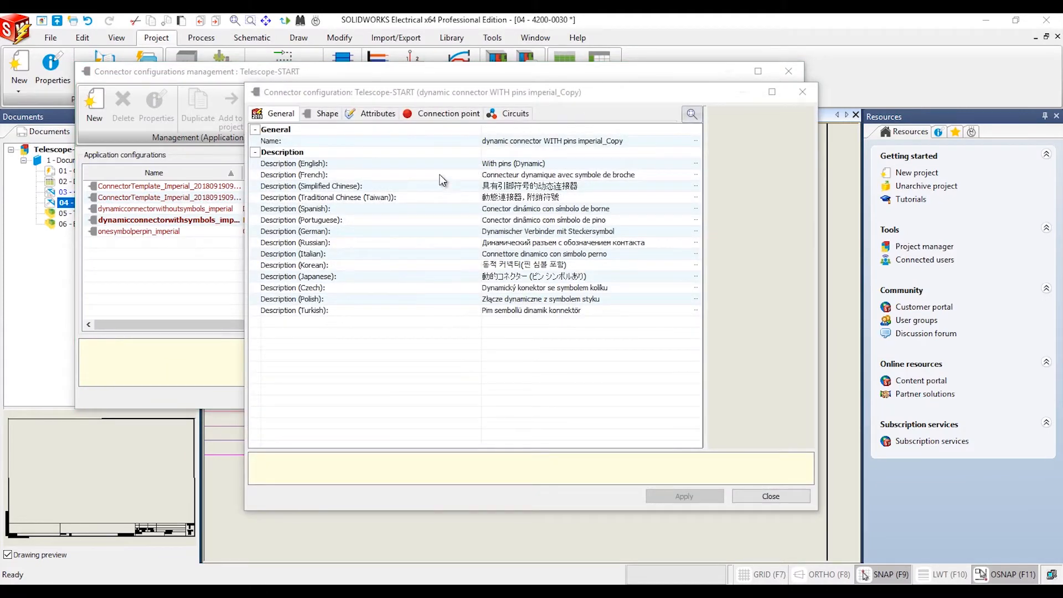
left_click(329, 116)
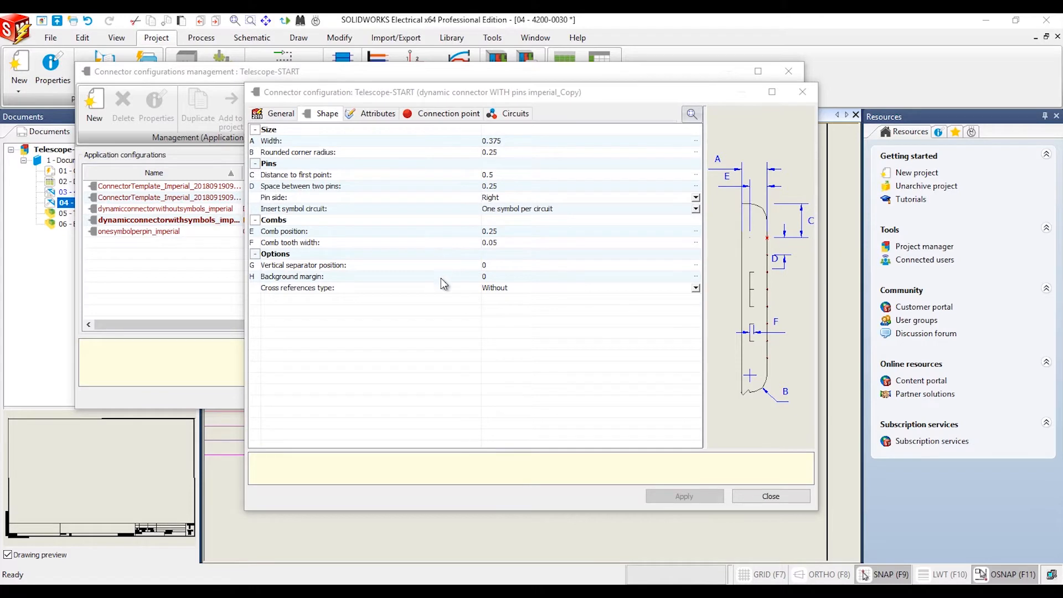
Try the Left and the Left and right pin sides in the connector configuration, returning the pin side to Right
left_click(695, 198)
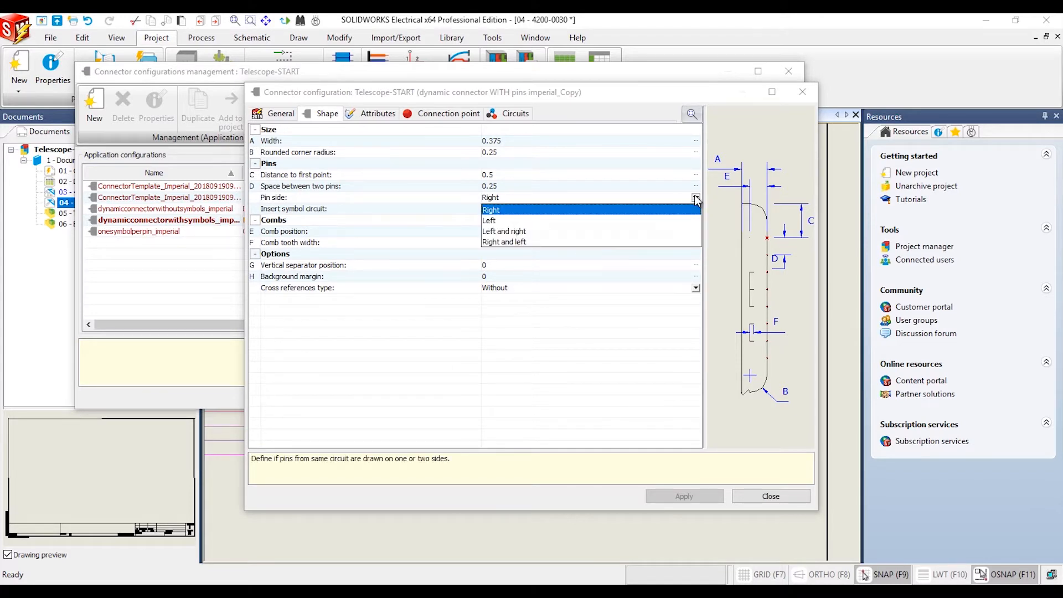
left_click(668, 221)
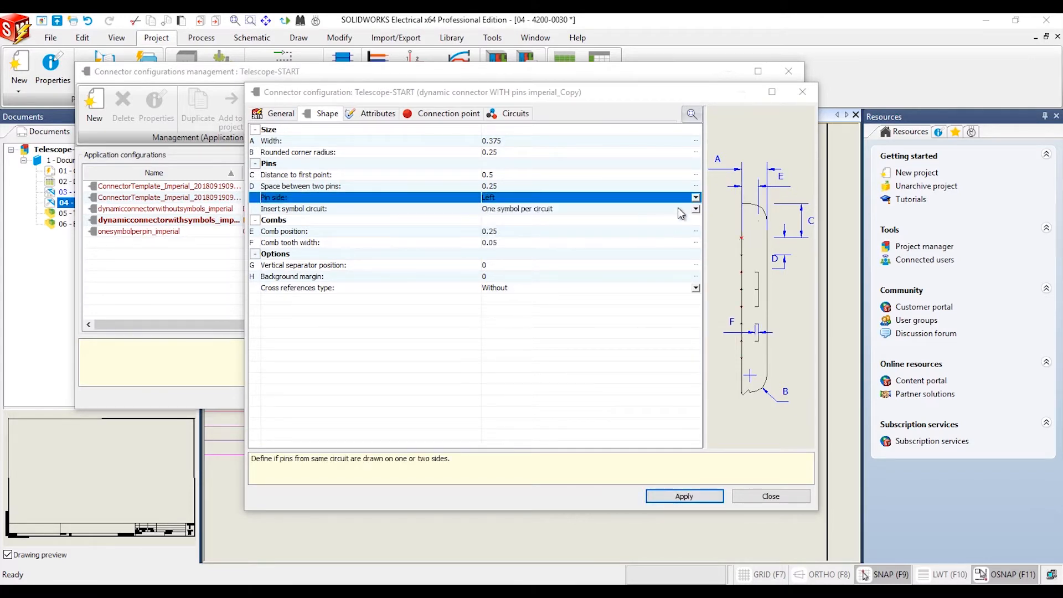
left_click(696, 198)
left_click(681, 231)
left_click(696, 199)
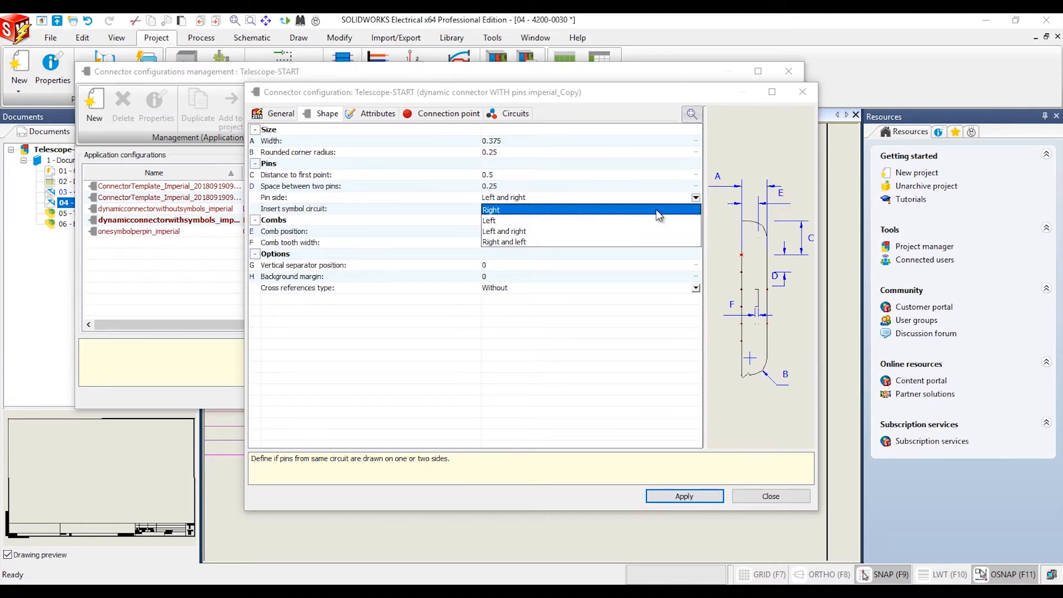
left_click(658, 211)
Set the connector configuration's cross references type to Child
left_click(695, 288)
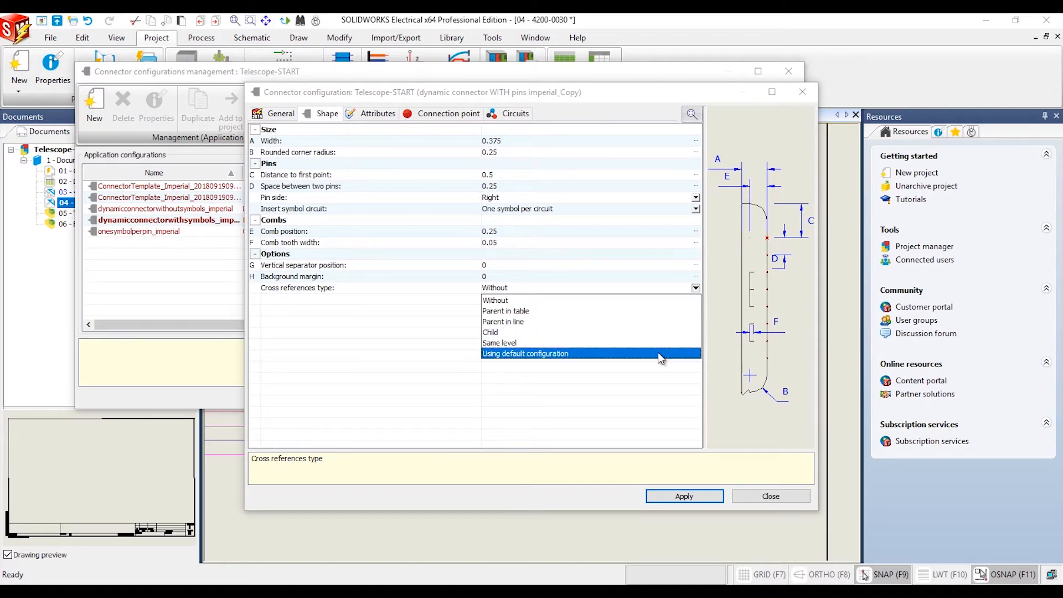
left_click(651, 331)
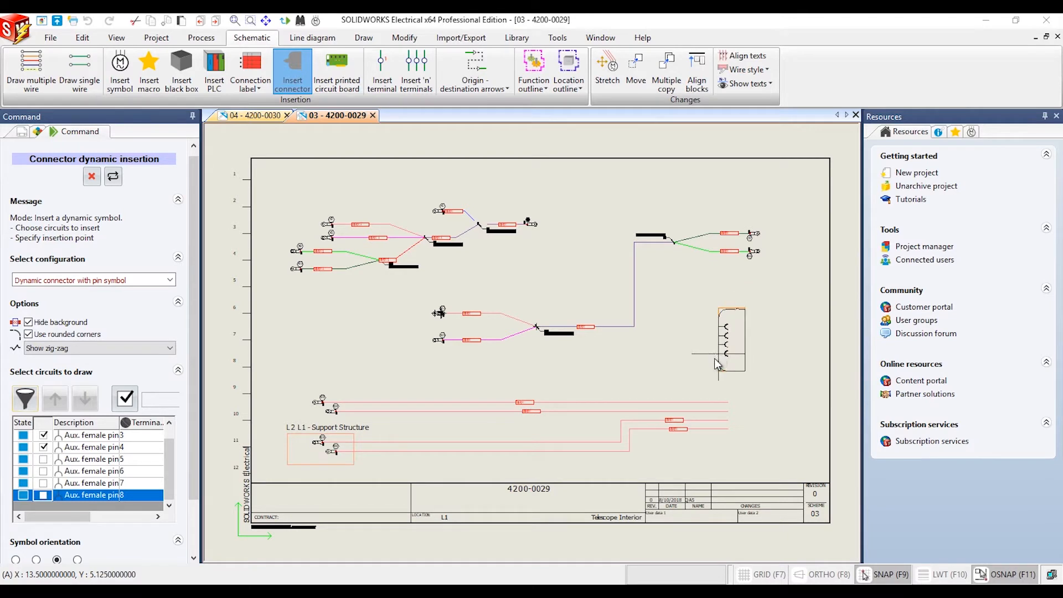
Insert the dynamic connector with rounded corners and Show zig-zag at the free ends of the four lower wires in drawing 03 - 4200-0029
left_click(165, 348)
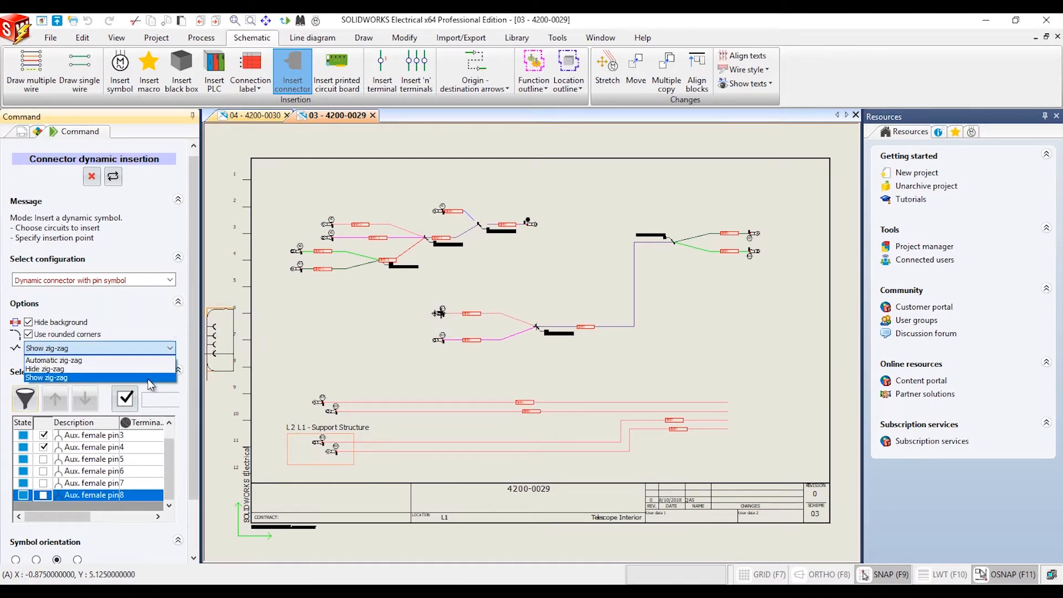
left_click(162, 352)
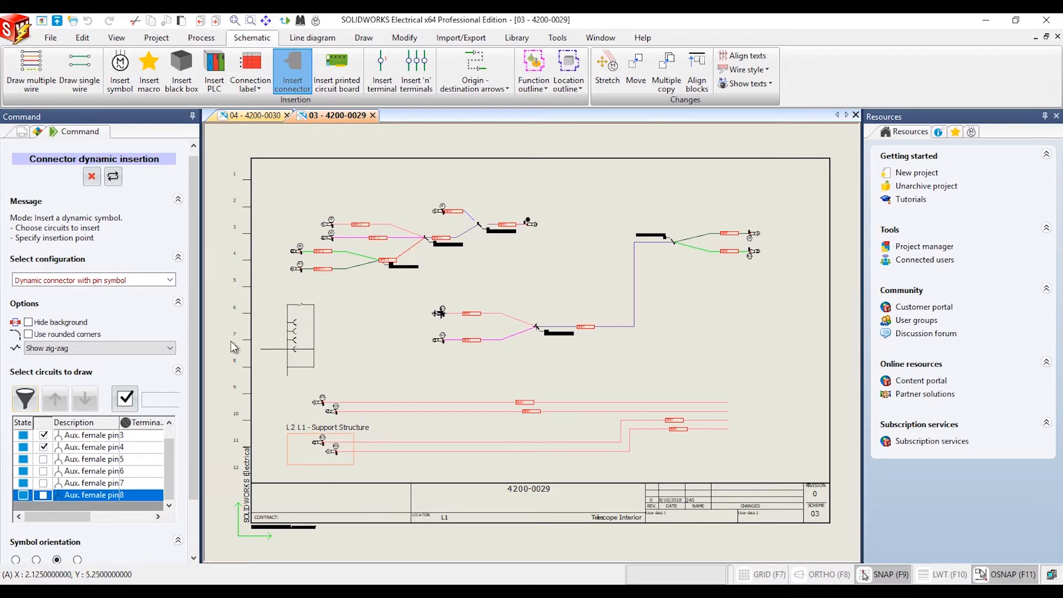
left_click(28, 334)
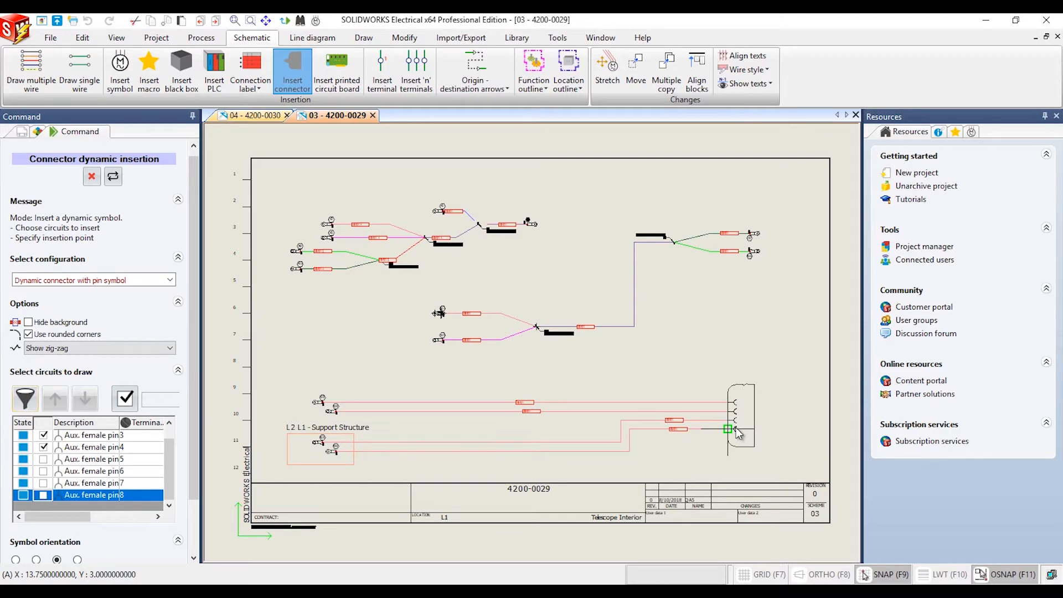
left_click(738, 433)
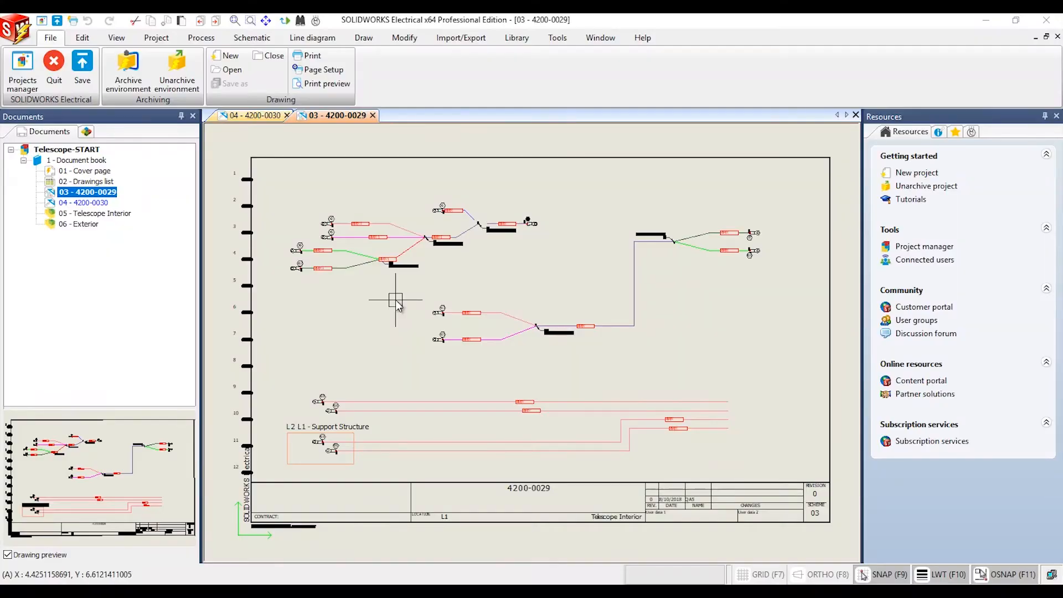
Start inserting the Circuit for digital PLC output (left) macro into drawing 03 - 4200-0029
left_click(252, 38)
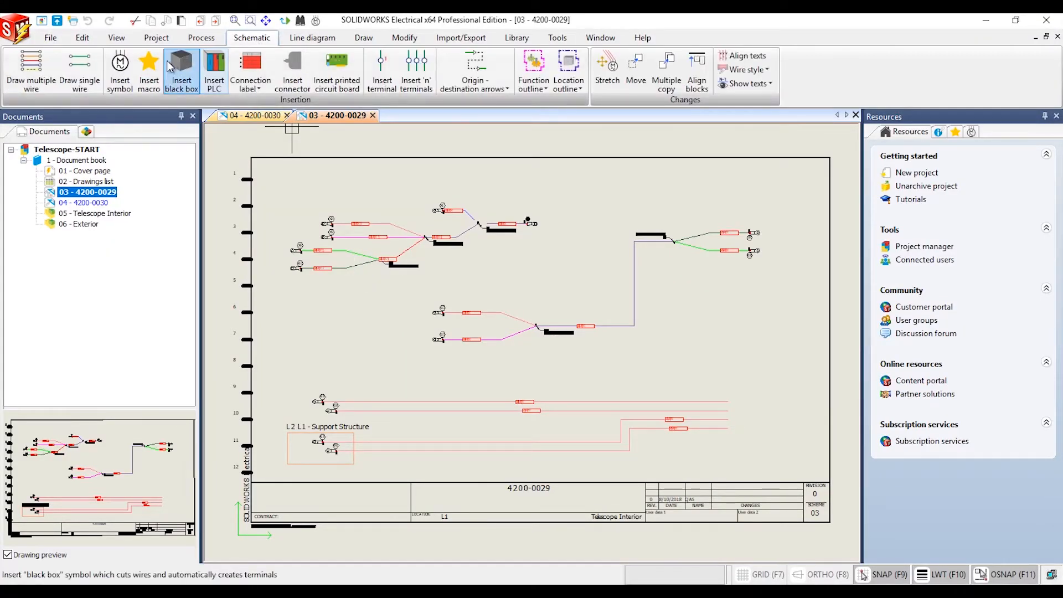
left_click(150, 72)
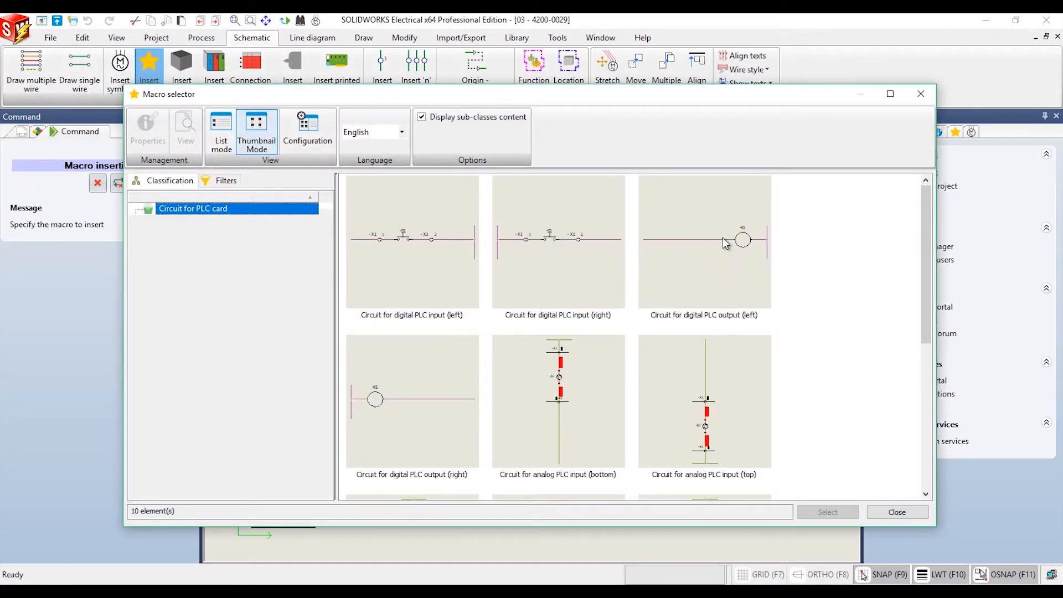
left_click(744, 229)
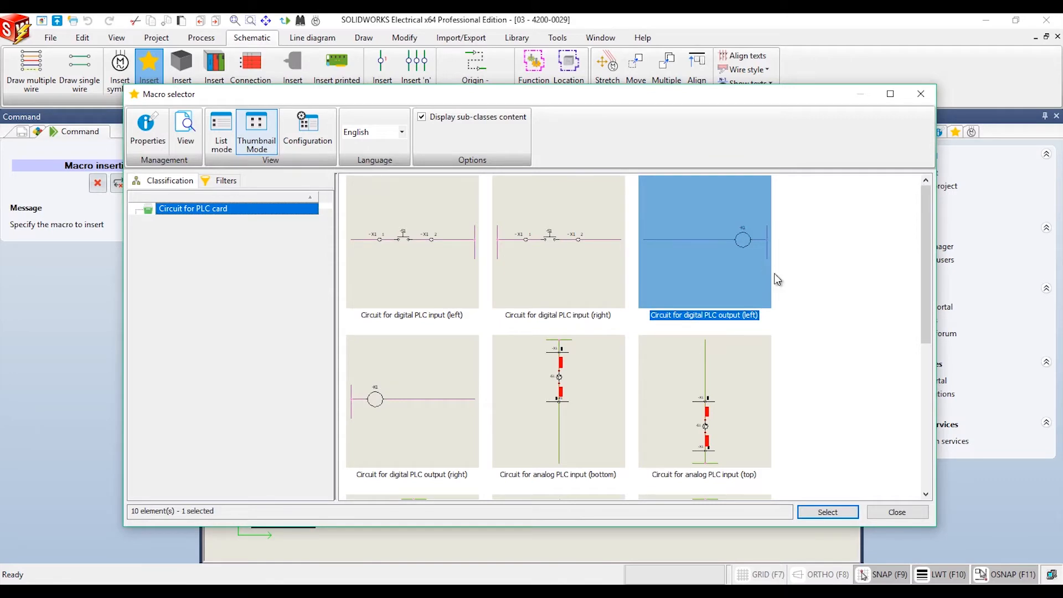
left_click(837, 516)
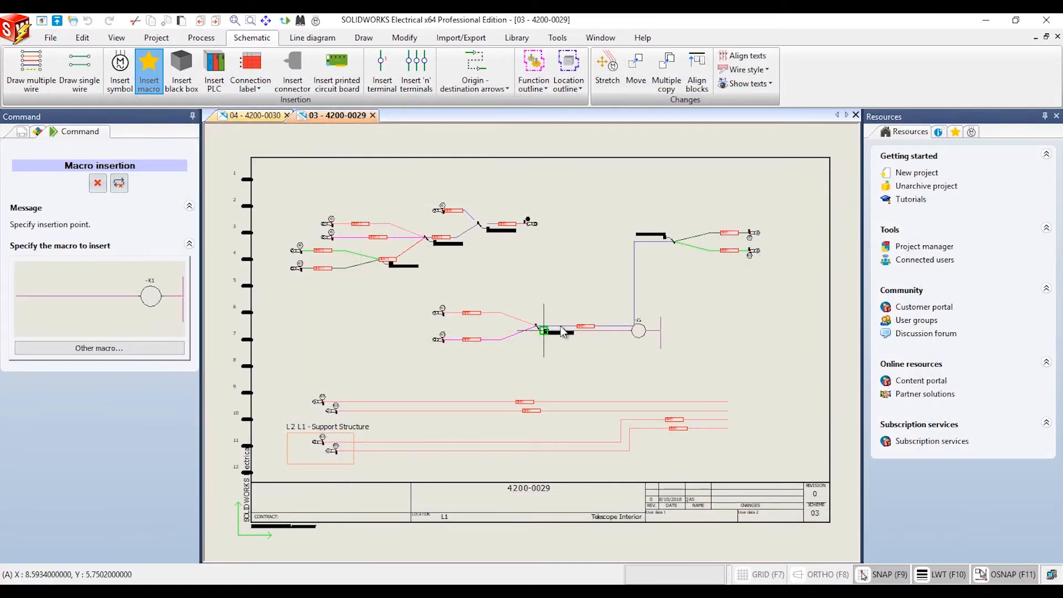
left_click(308, 39)
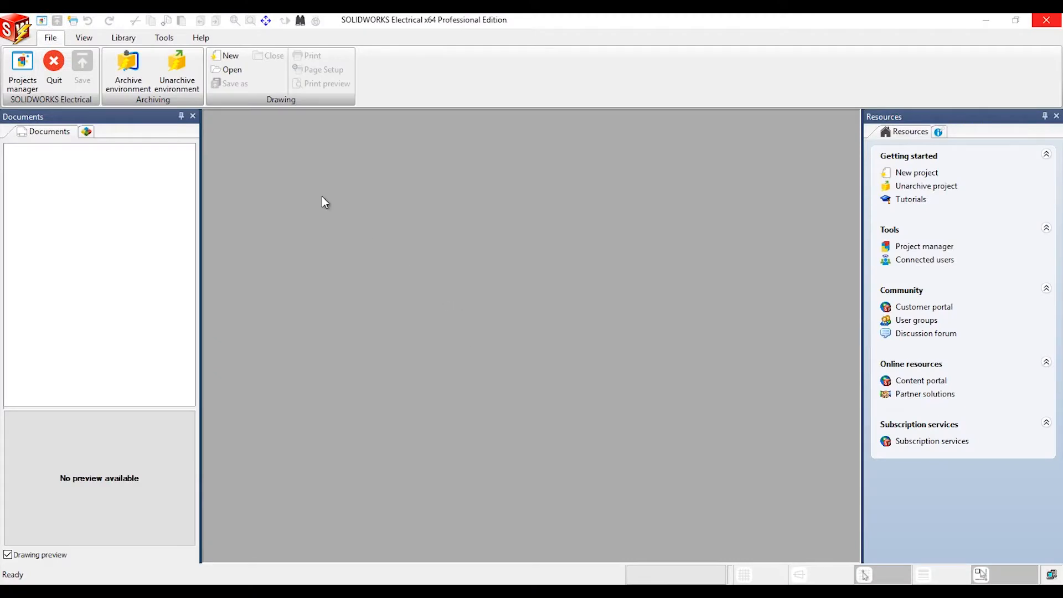
Open the archive wizard for the Telescope project
left_click(22, 65)
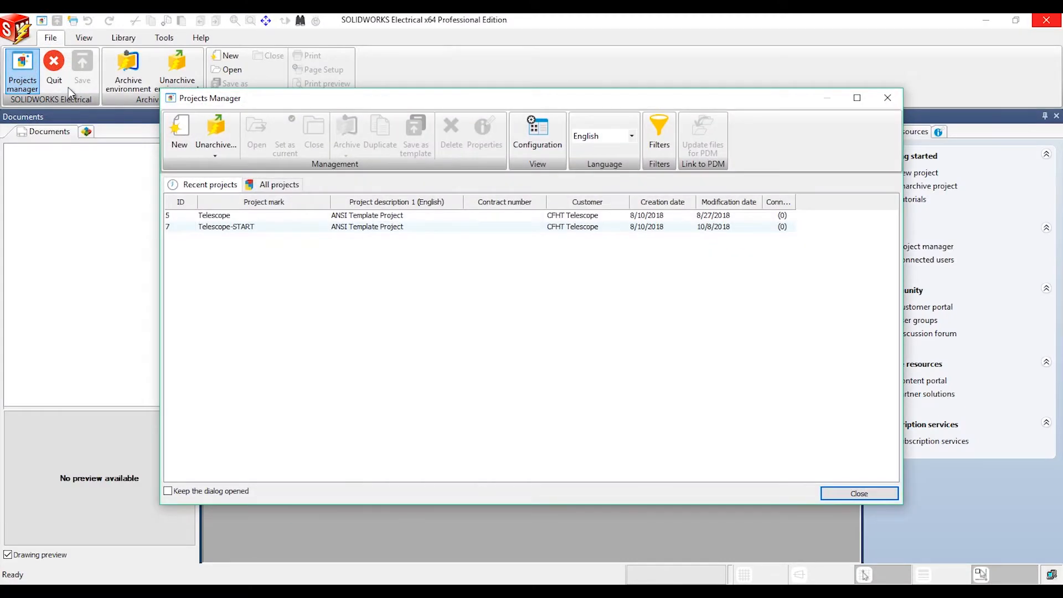
left_click(241, 216)
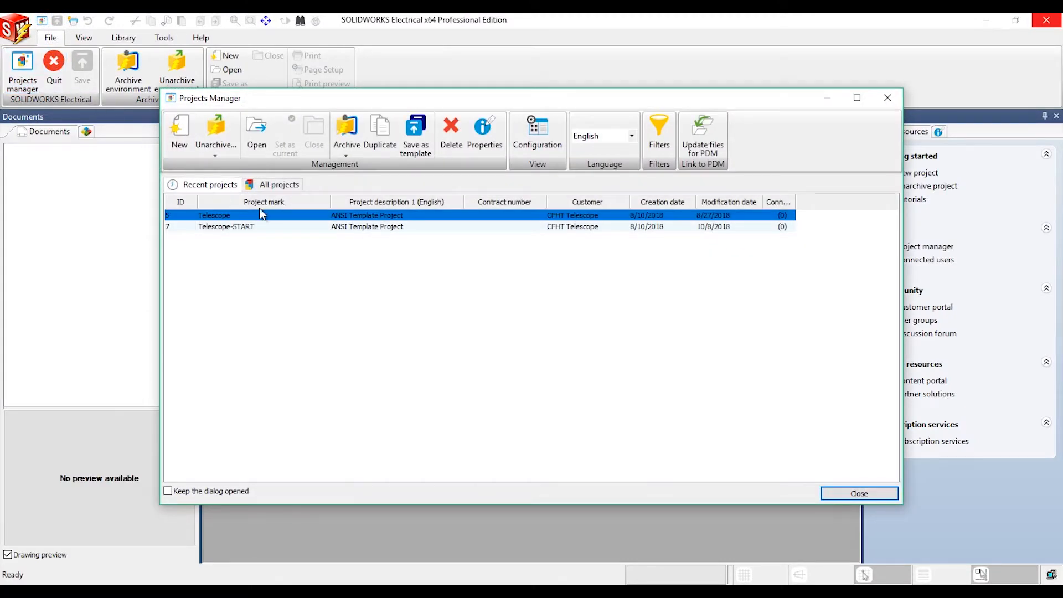
left_click(343, 155)
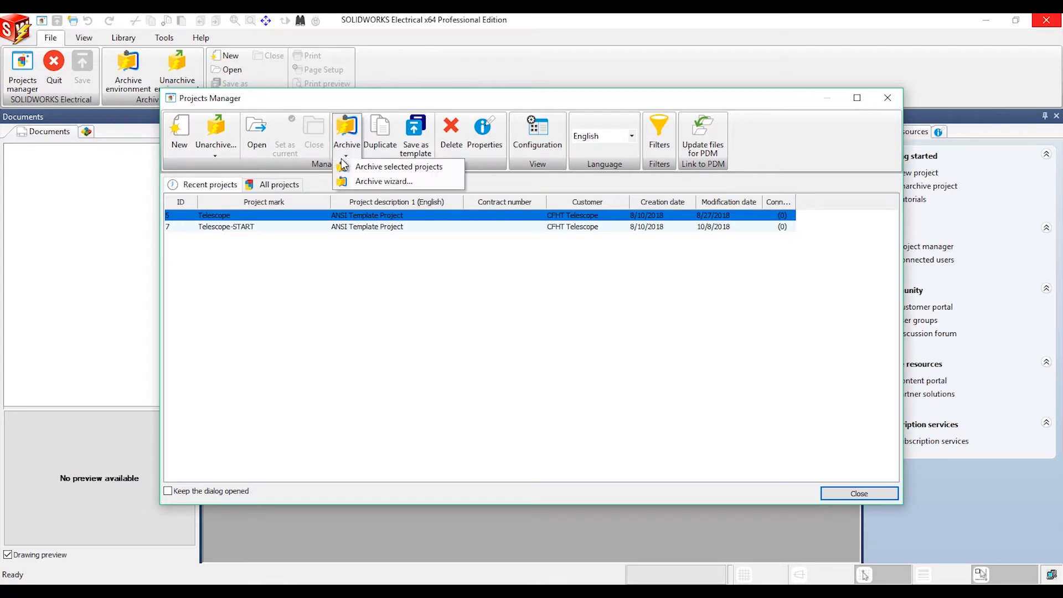
left_click(359, 182)
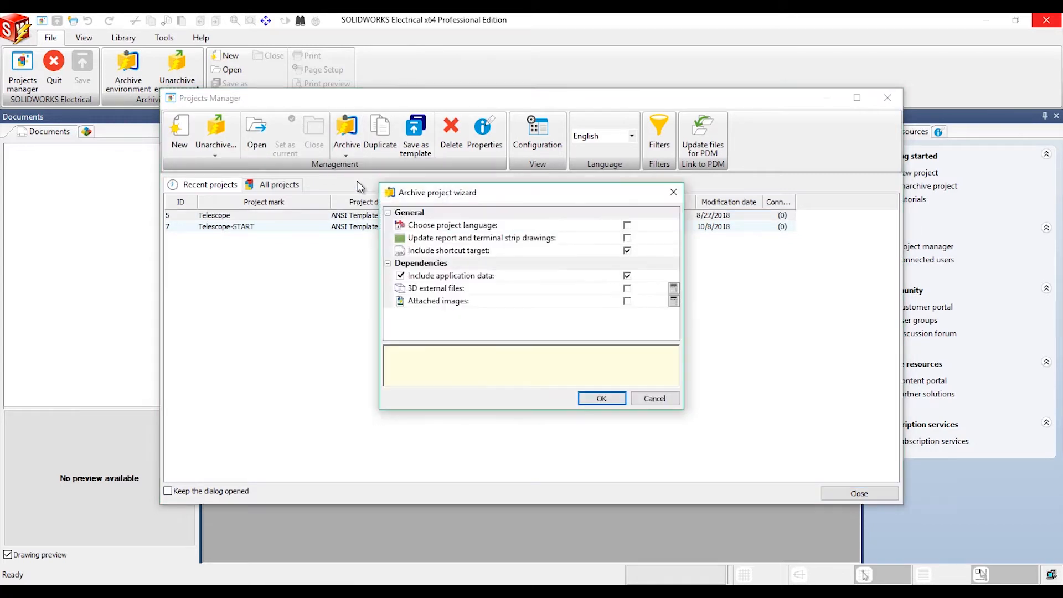
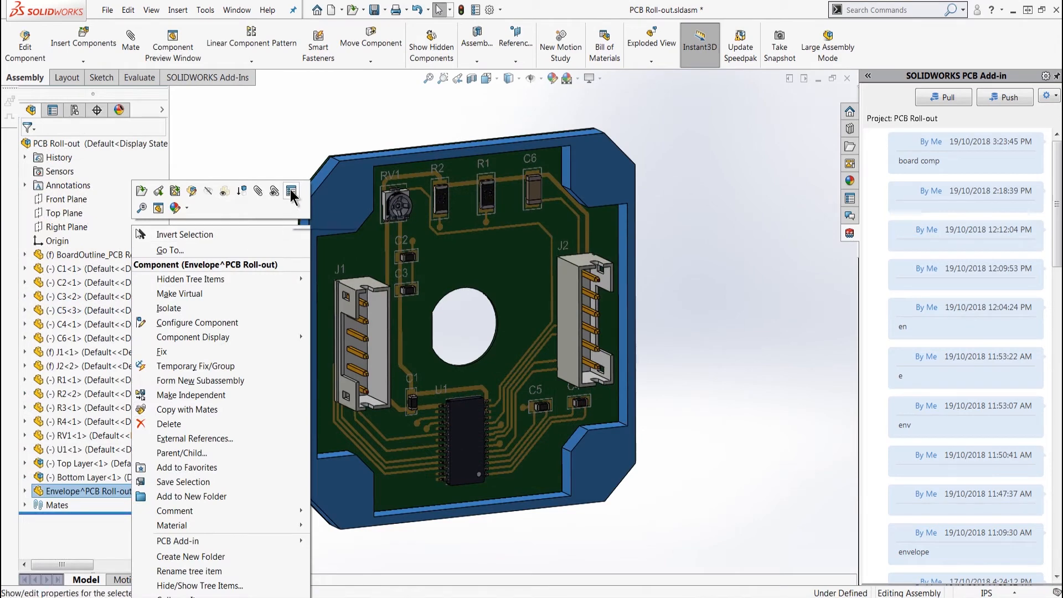
Set the Envelope^PCB Roll-out component as an envelope in its component properties
left_click(612, 511)
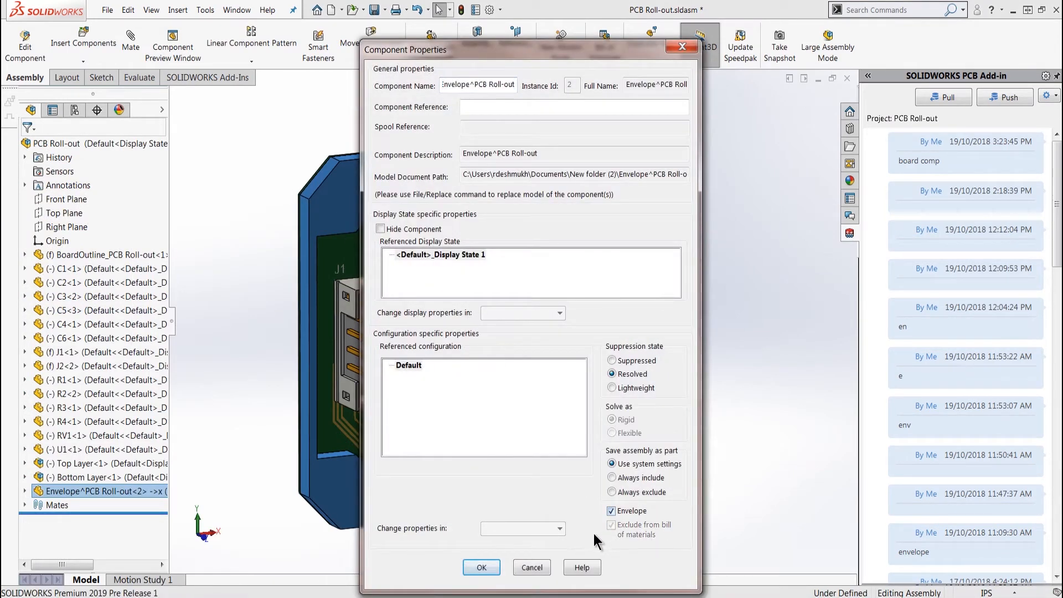
left_click(479, 567)
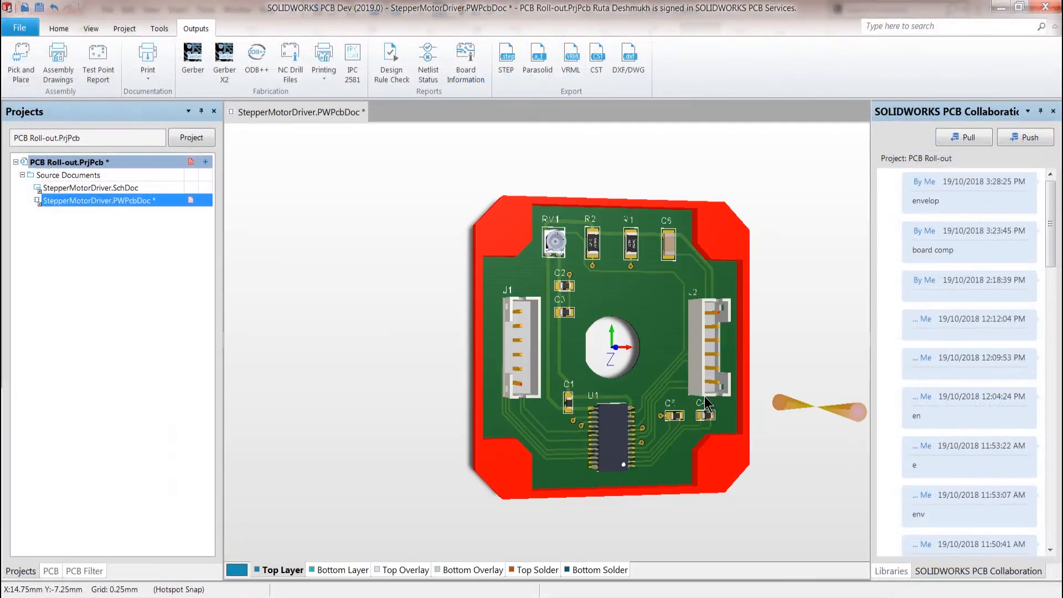
Show the StepperMotorDriver board in 2D in SOLIDWORKS PCB and move component RV1 near the upper-left mounting hole
right_click_drag(693, 398, 727, 428, "shift")
key("2")
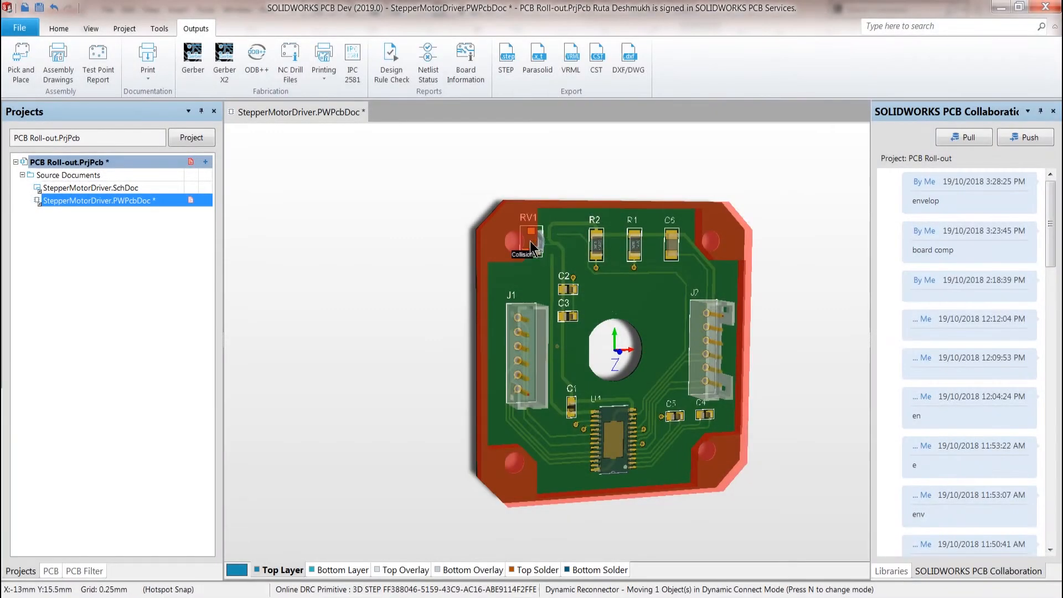
mouse_move(530, 241)
left_mouse_down()
mouse_move(561, 252)
mouse_move(543, 247)
left_mouse_up()
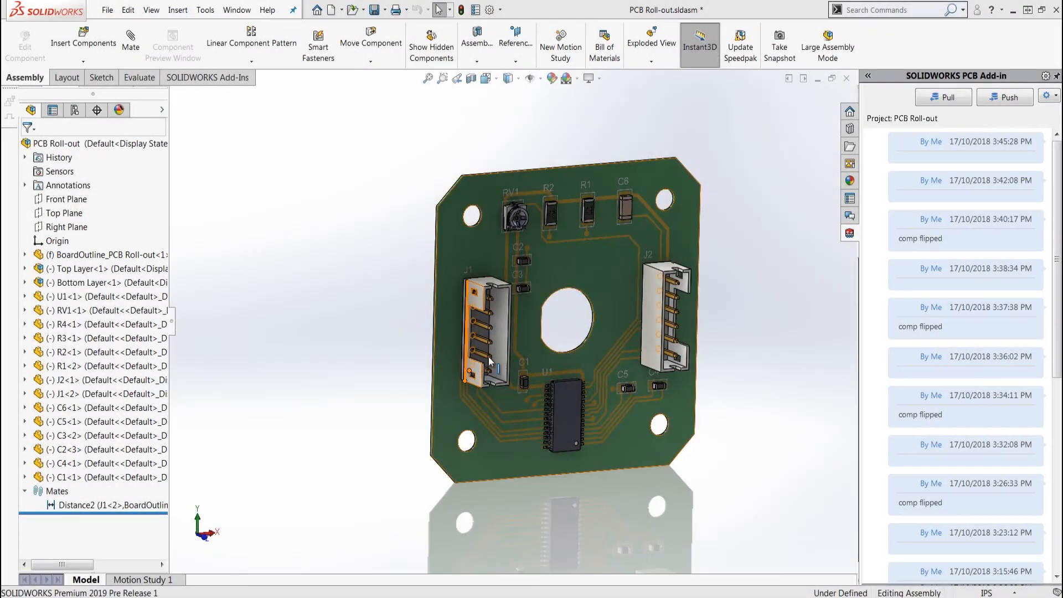
Flip connector J1 to the other side of the board with Flip PCB Component in the SOLIDWORKS assembly
right_click(504, 352)
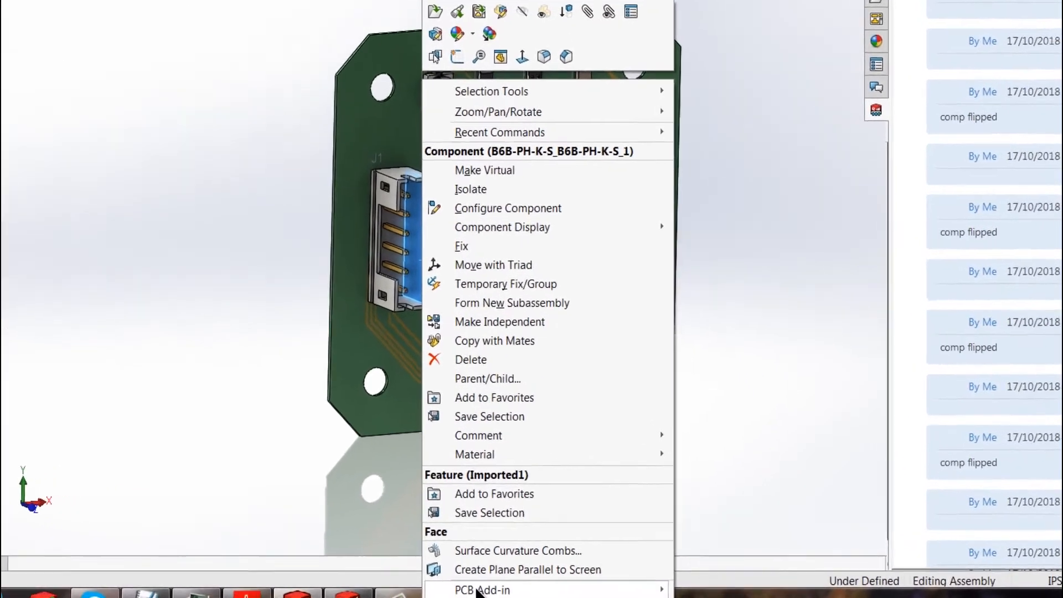
mouse_move(480, 590)
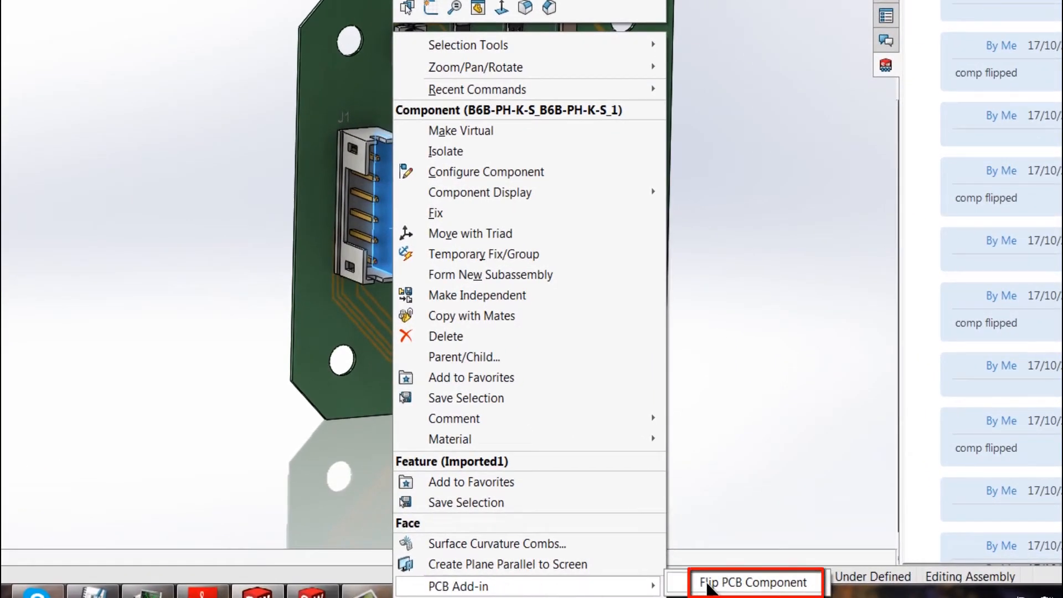
left_click(713, 590)
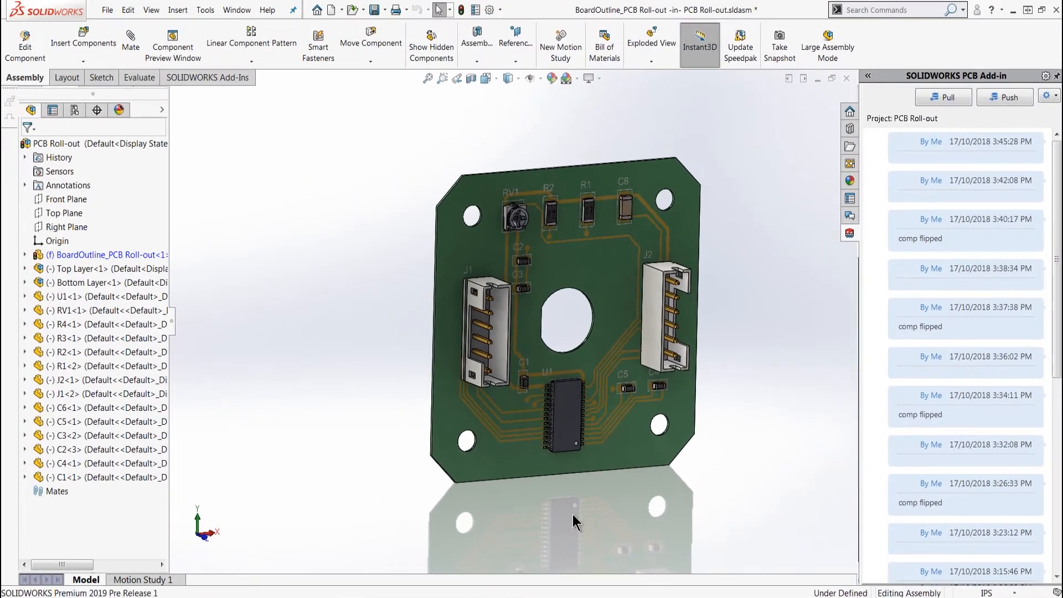
middle_click_drag(403, 378, 530, 424)
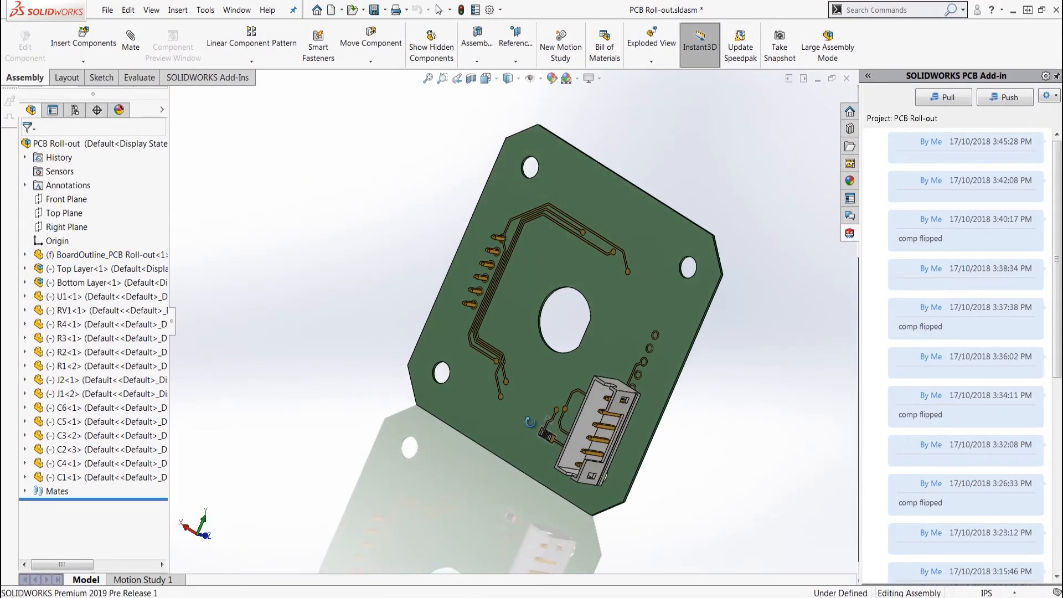
Push the updated board design to the PCB service with the comment "comp flipped"
left_click(983, 99)
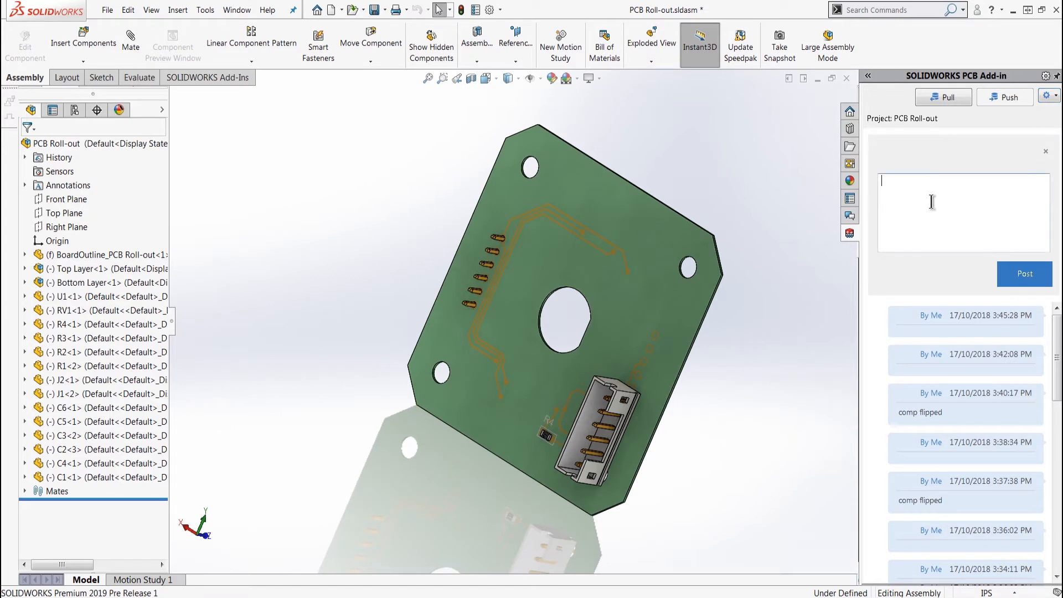
type("comp flipped")
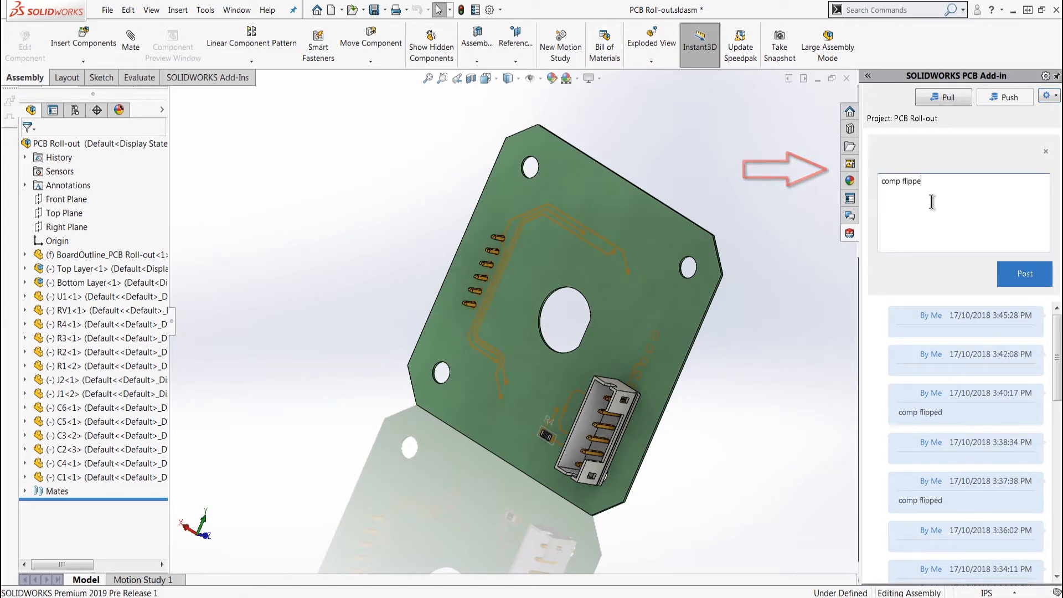
left_click(1006, 267)
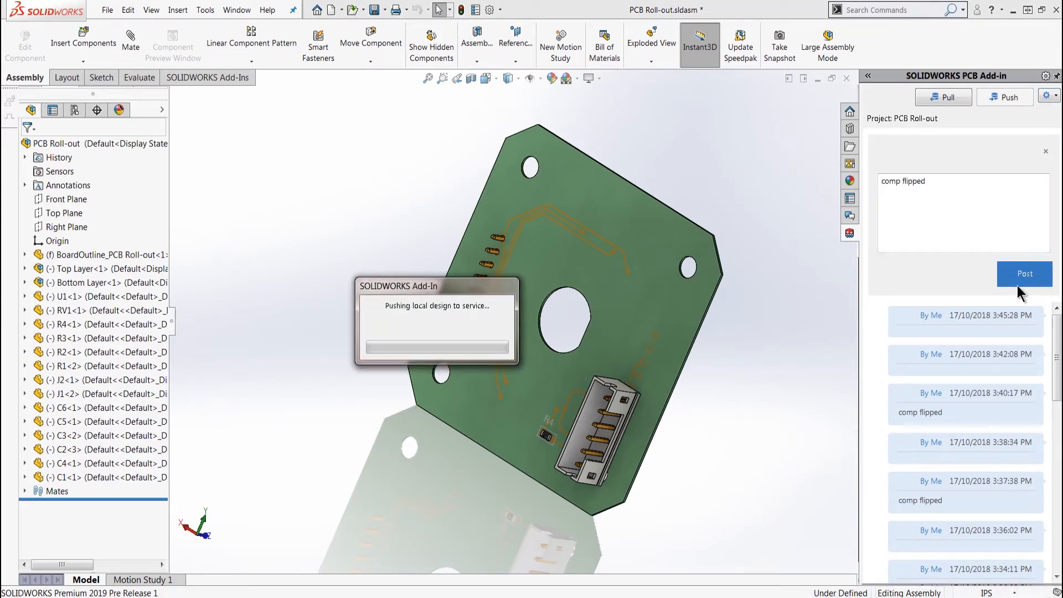
Measure the board's thickness along a short edge of the board outline
middle_click_drag(740, 294, 581, 274)
left_click(139, 77)
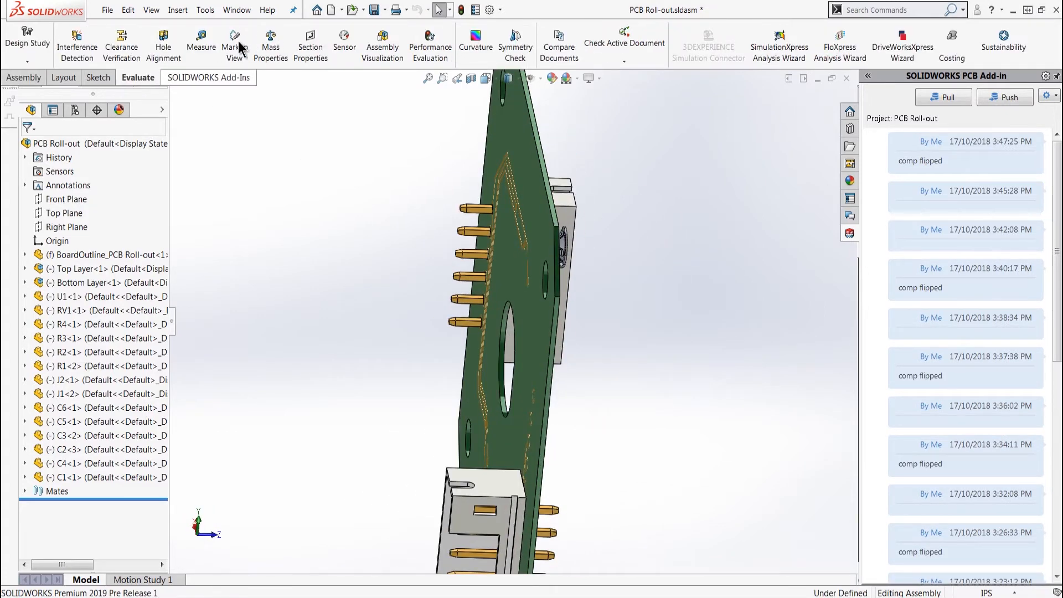
left_click(198, 42)
scroll(550, 303, "down", 5)
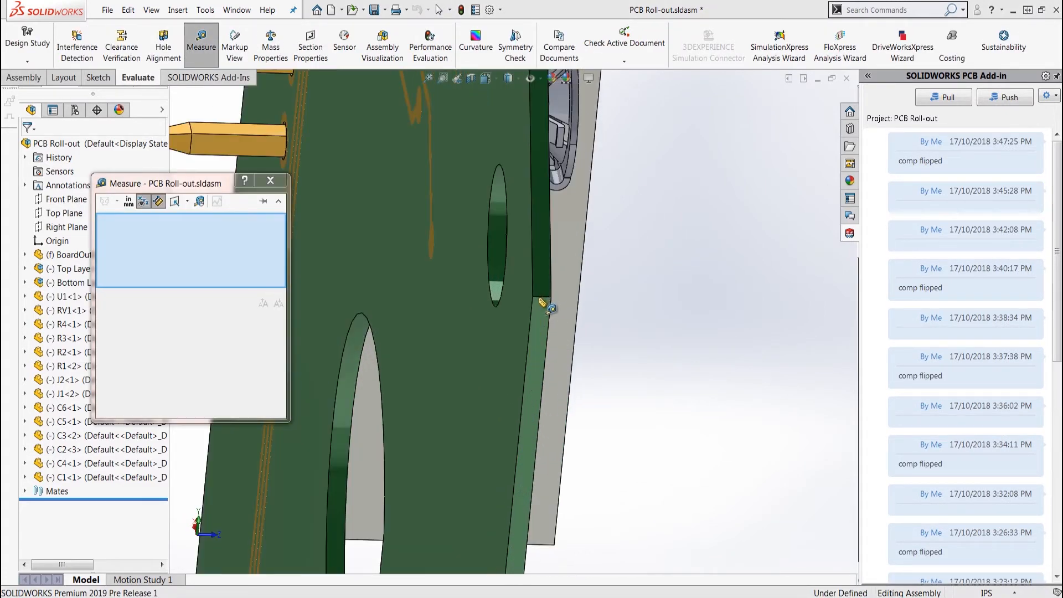
left_click(542, 304)
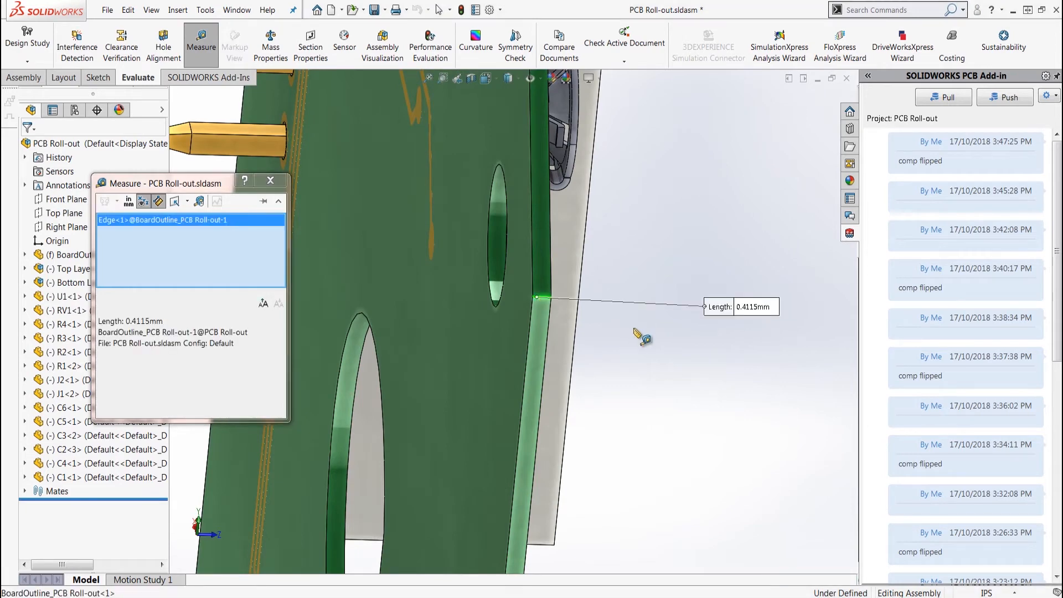
Switch to SOLIDWORKS PCB and check the board's total thickness in the Layer Stack Manager
left_click(281, 596)
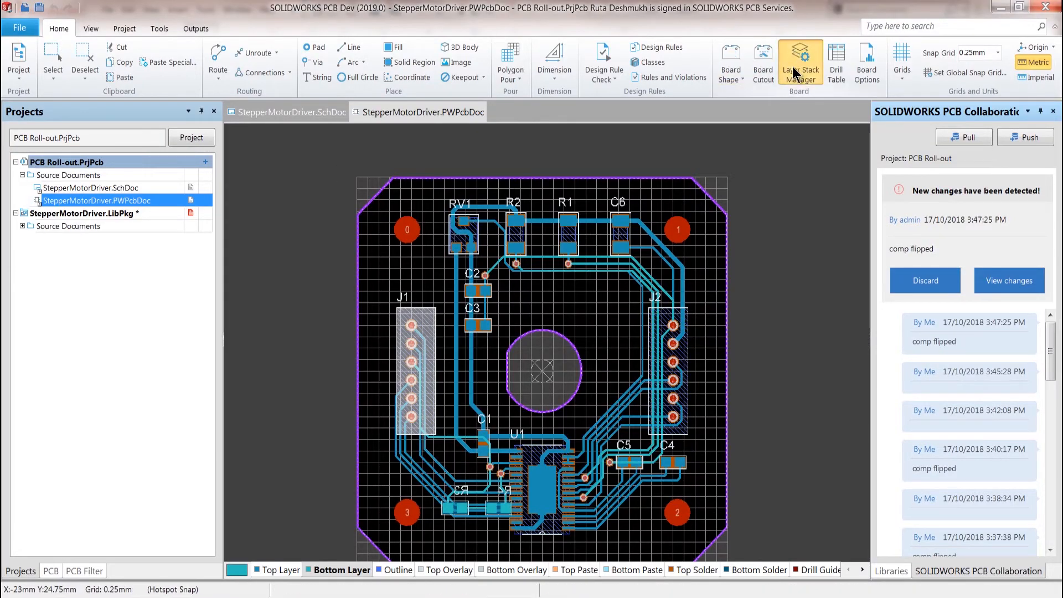
left_click(789, 69)
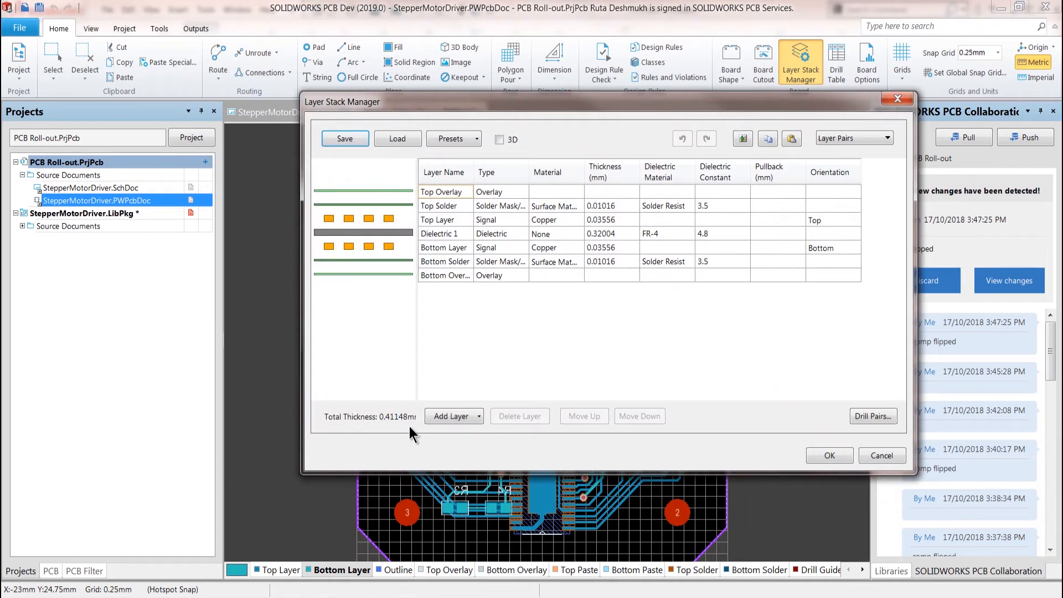
left_click(879, 455)
View the incoming "comp flipped" changes and accept the change to component J1
left_click(1008, 281)
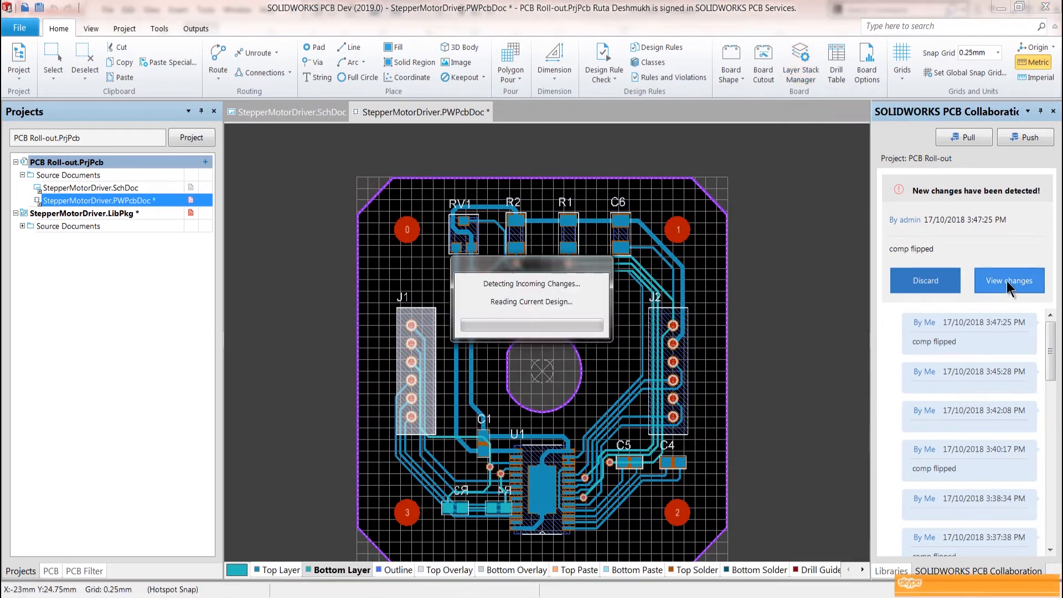
left_click(906, 232)
left_click(1018, 357)
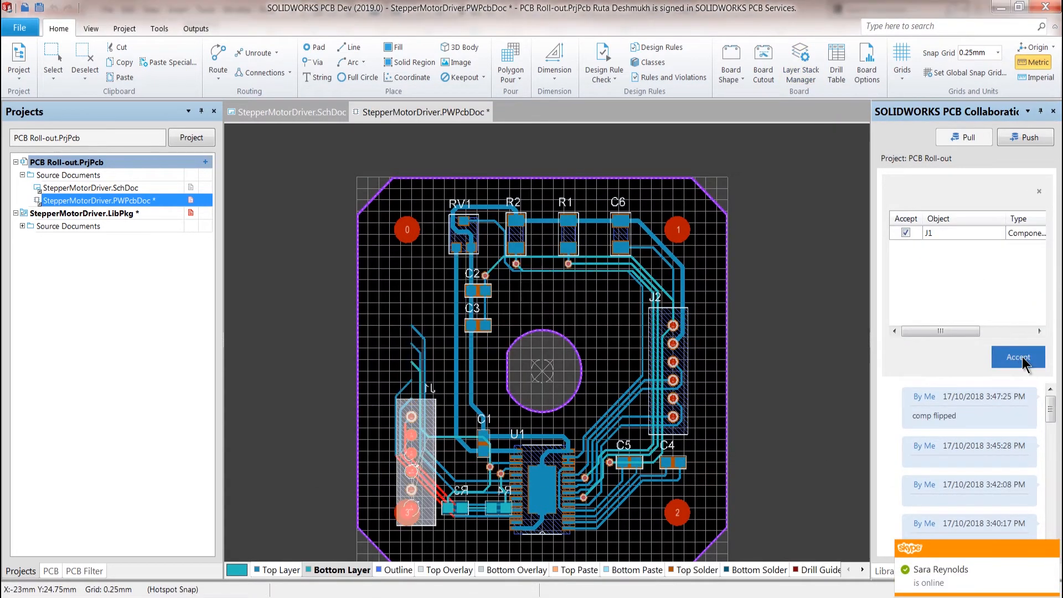
Review J1's component properties and move J1 up along the left side of the board
double_click(421, 498)
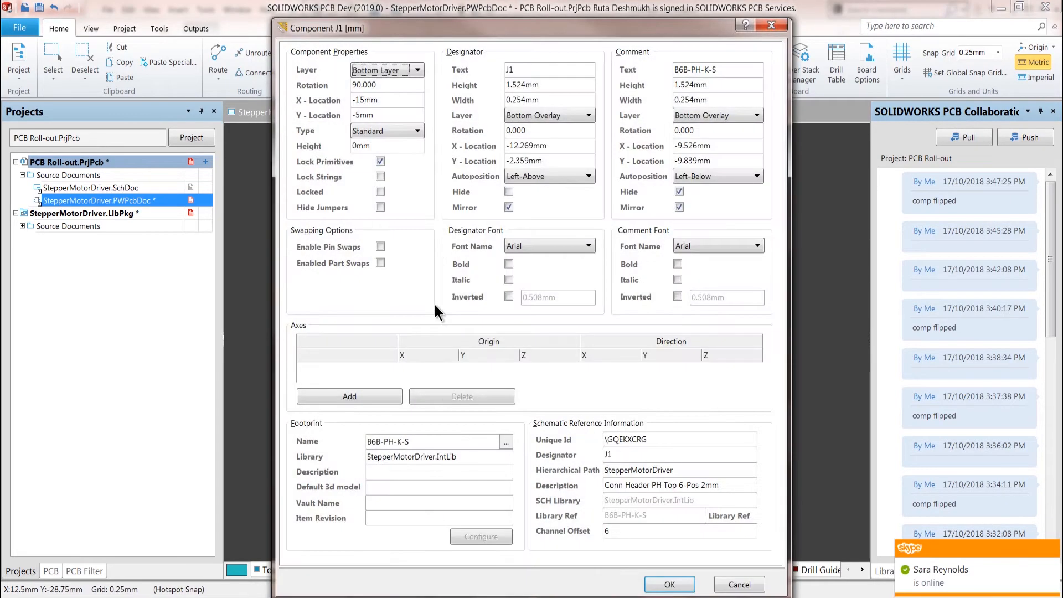
left_click(669, 584)
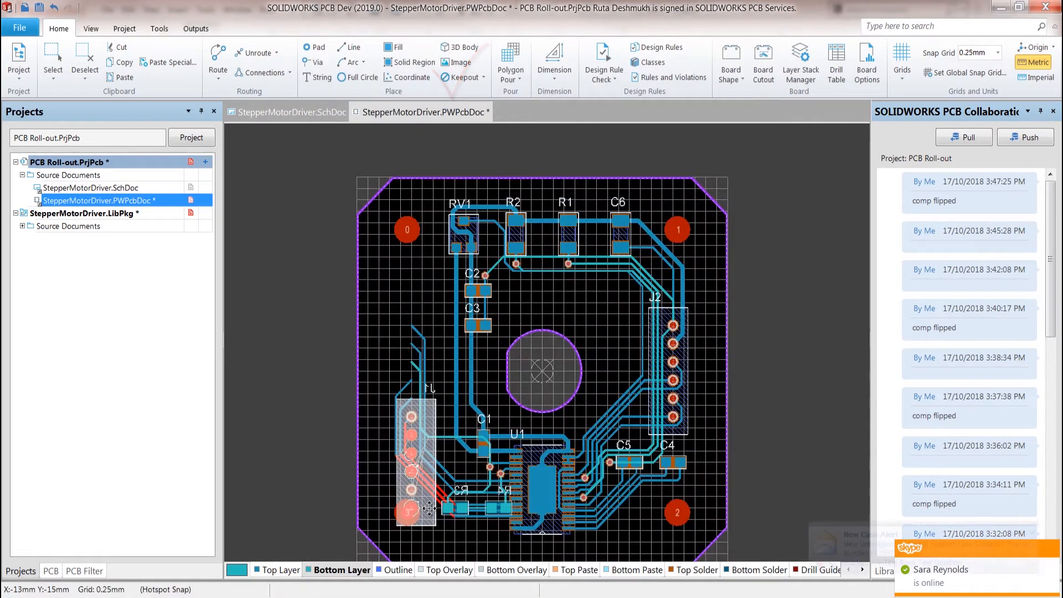
left_click_drag(411, 416, 411, 345)
left_click_drag(411, 345, 407, 314)
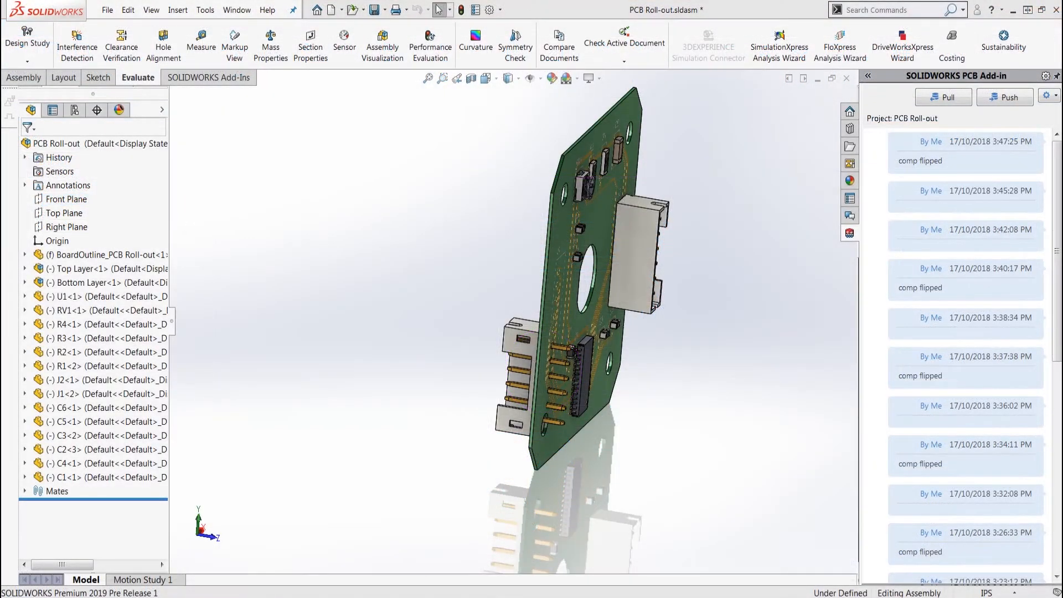
Fix connectors J1 and J2 in place in the SOLIDWORKS PCB Roll-out assembly
middle_click_drag(397, 419, 548, 388)
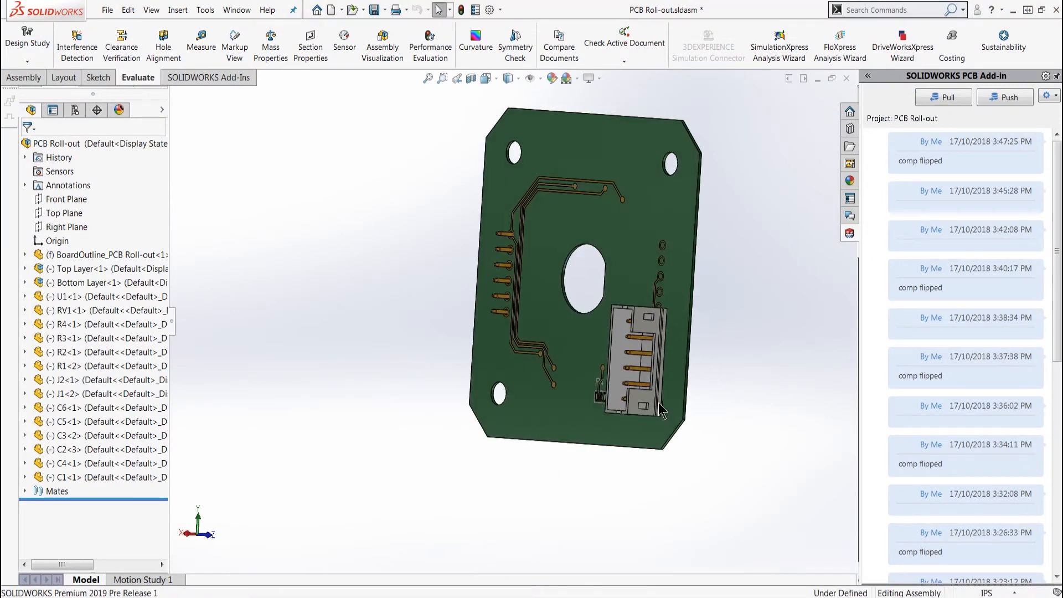
right_click(643, 406)
left_click(653, 351)
middle_click_drag(751, 357, 677, 277)
right_click(680, 274)
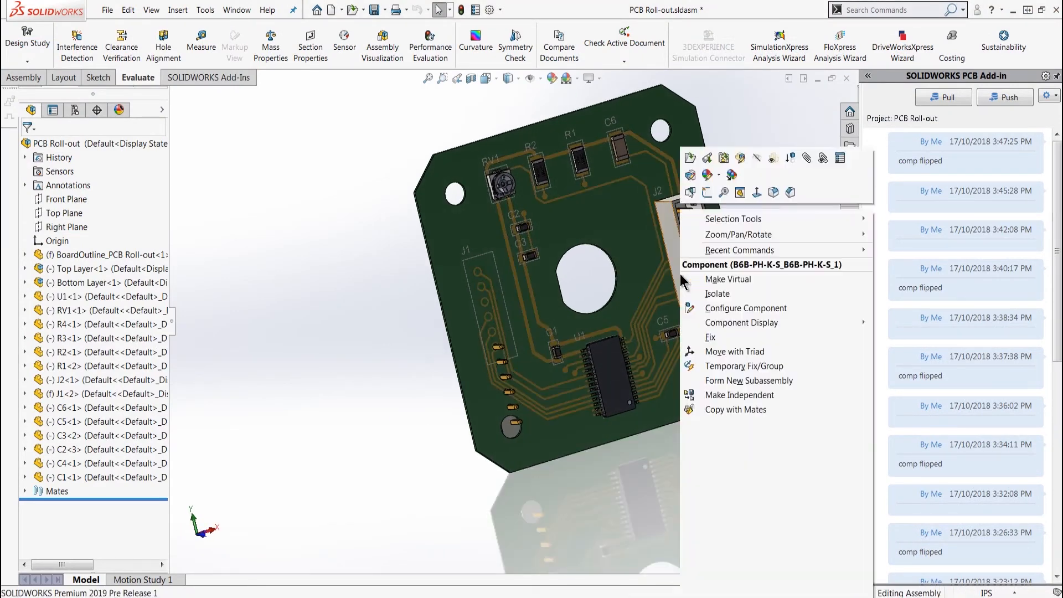
left_click(716, 337)
Push the design with the comment "fixed components" and accept the incoming J1 and multiple-component changes in SOLIDWORKS PCB
left_click(992, 102)
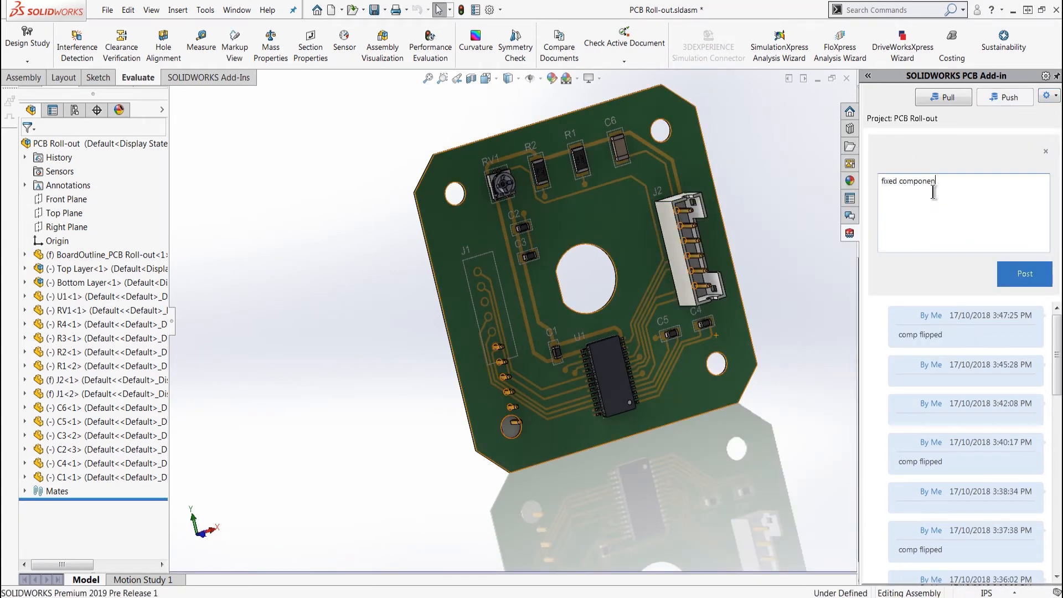
left_click(1013, 274)
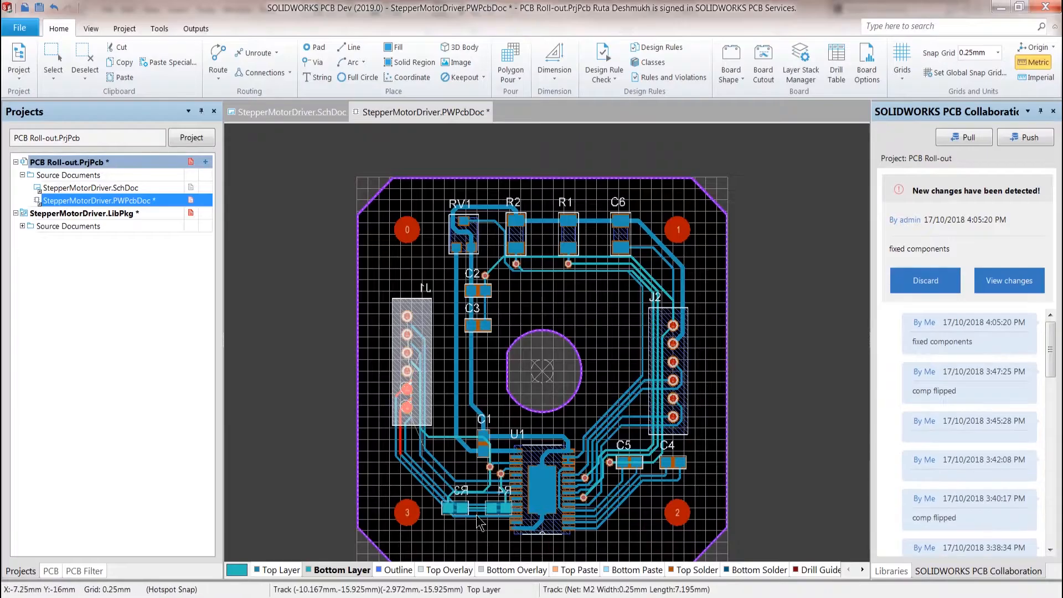
left_click(1010, 281)
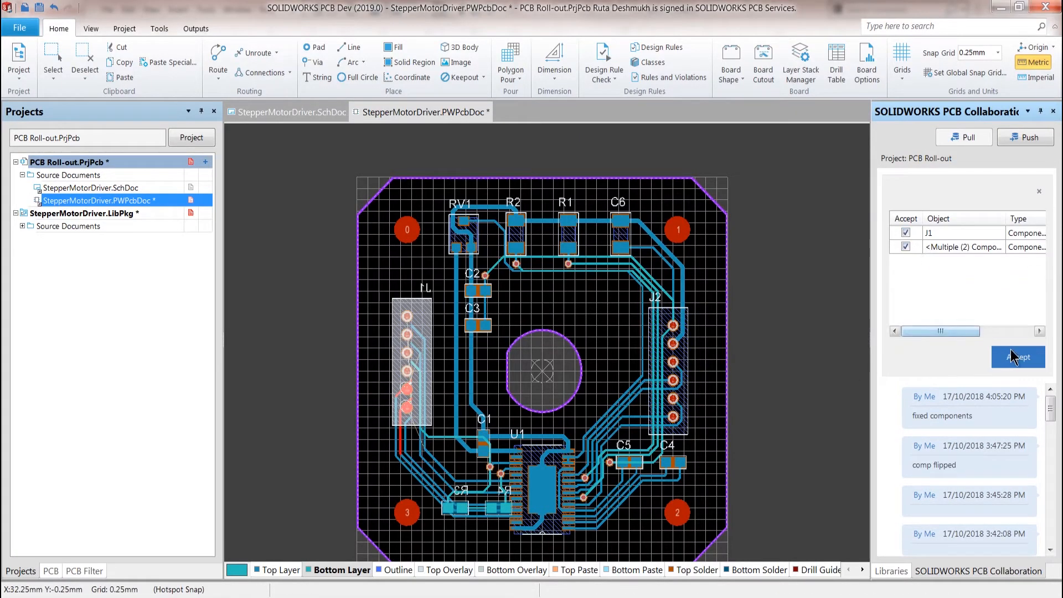
left_click(1007, 354)
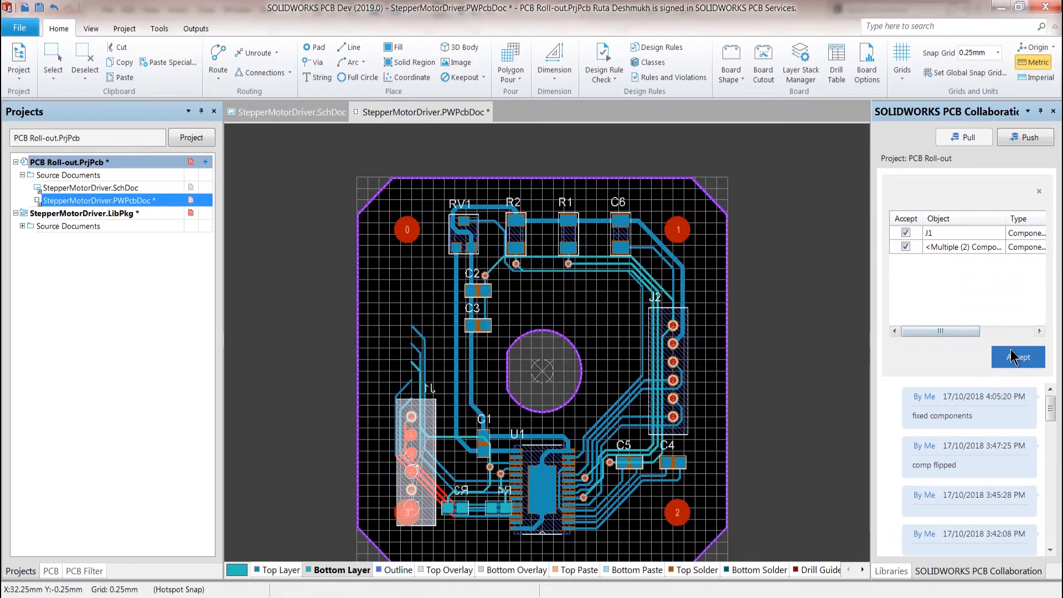
Check the Component Locked state of connectors J1 and J2 and of component R1
right_click(425, 497)
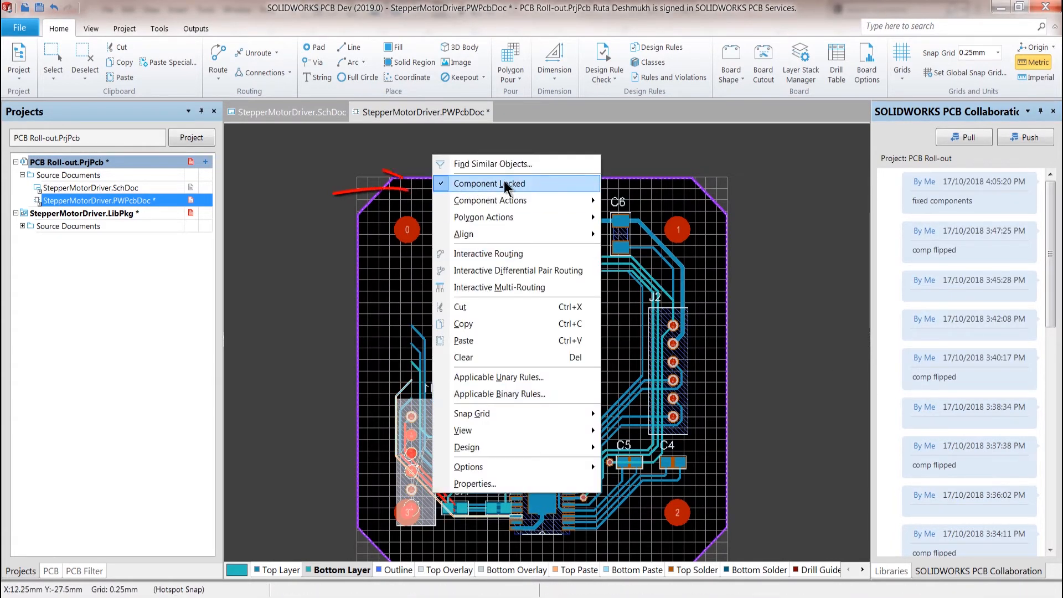
right_click(685, 357)
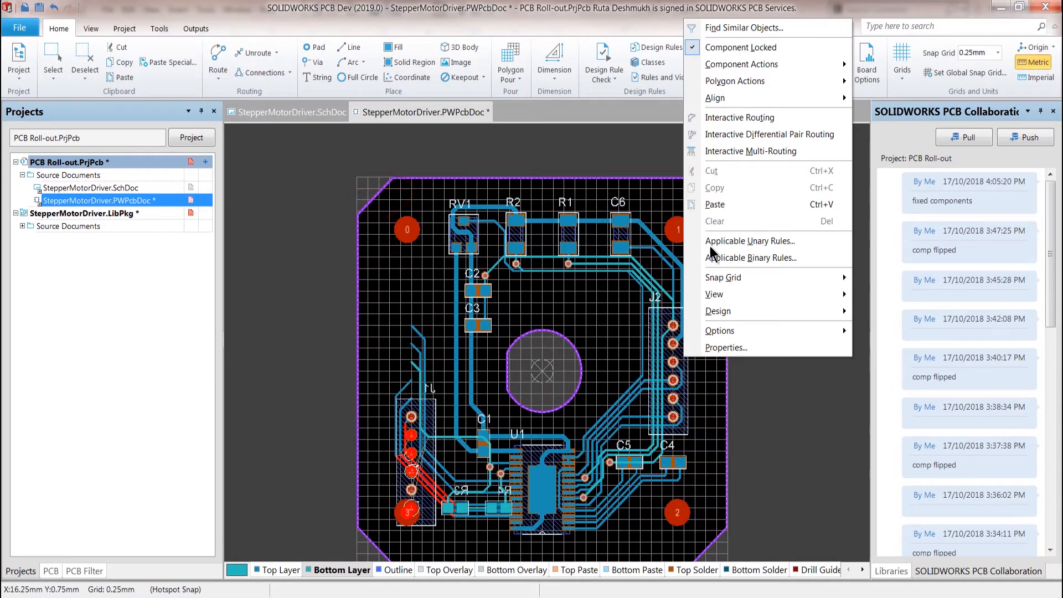
right_click(571, 233)
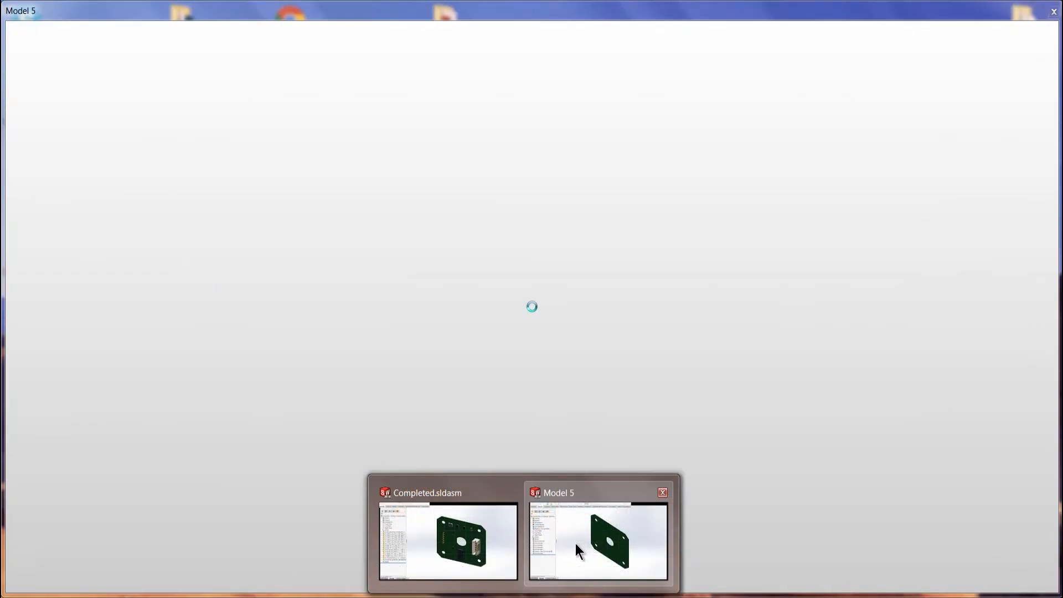
Switch to the SOLIDWORKS 2018 part BoardOutline_Completed and examine its Cut-Extrude1 feature
left_click(576, 543)
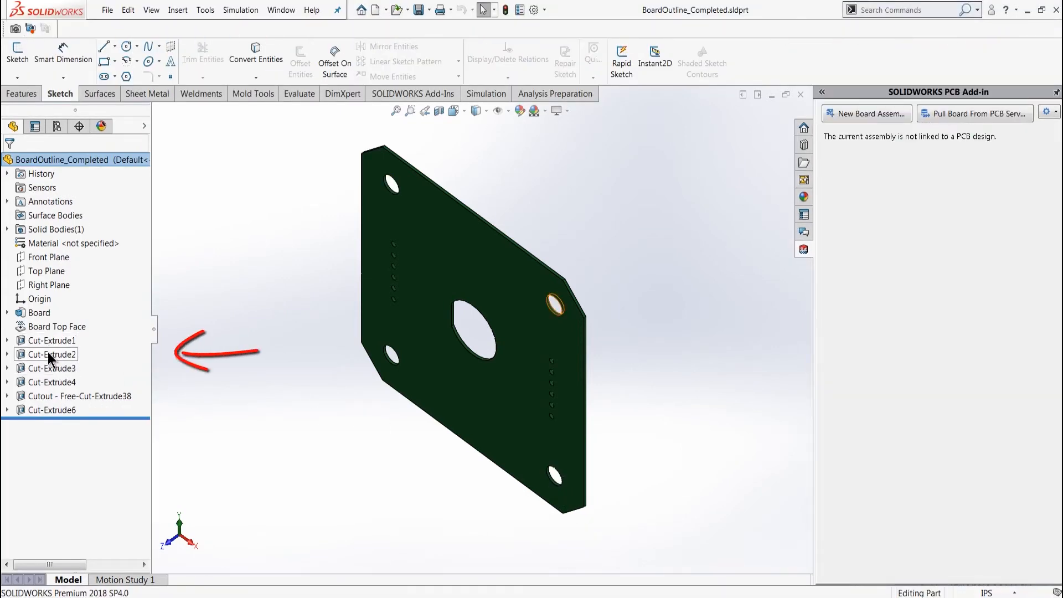
left_click(7, 341)
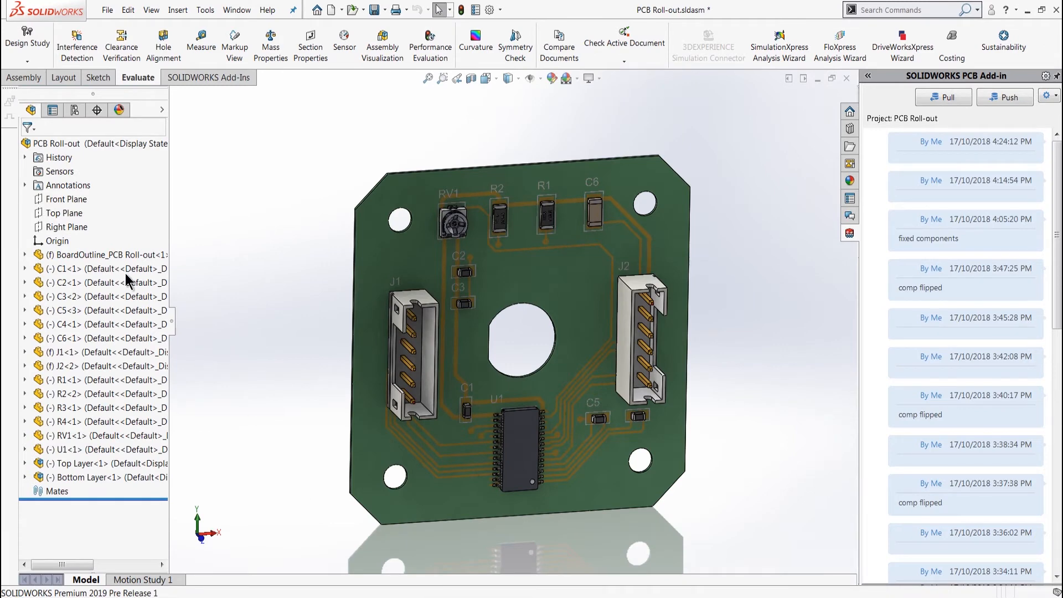
Open the BoardOutline_PCB Roll-out part from the assembly and examine the sketches and definition of #1 (0.228) Diameter Hole1
left_click(111, 254)
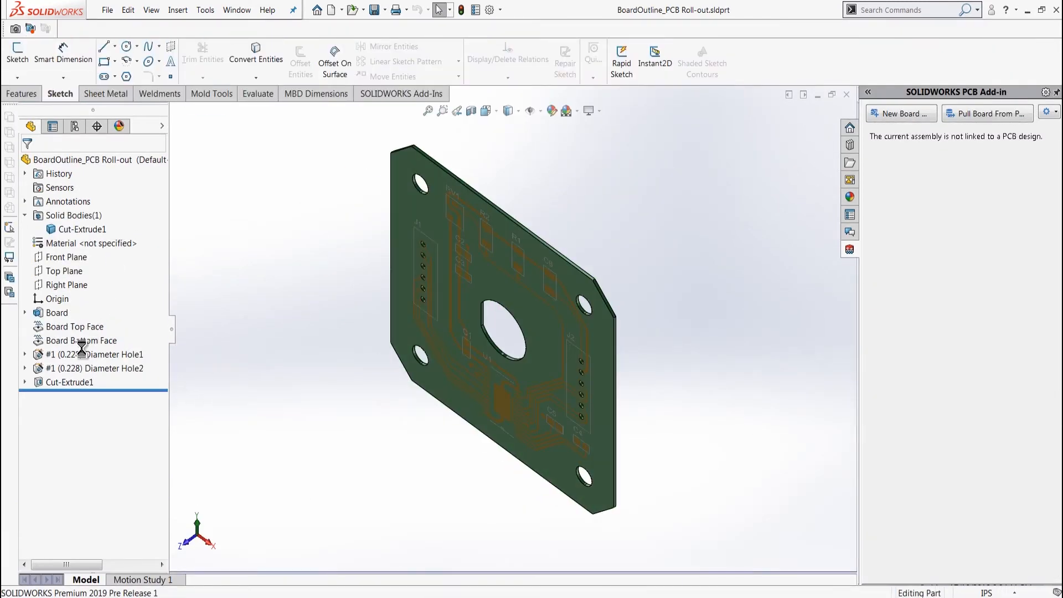
left_click(25, 354)
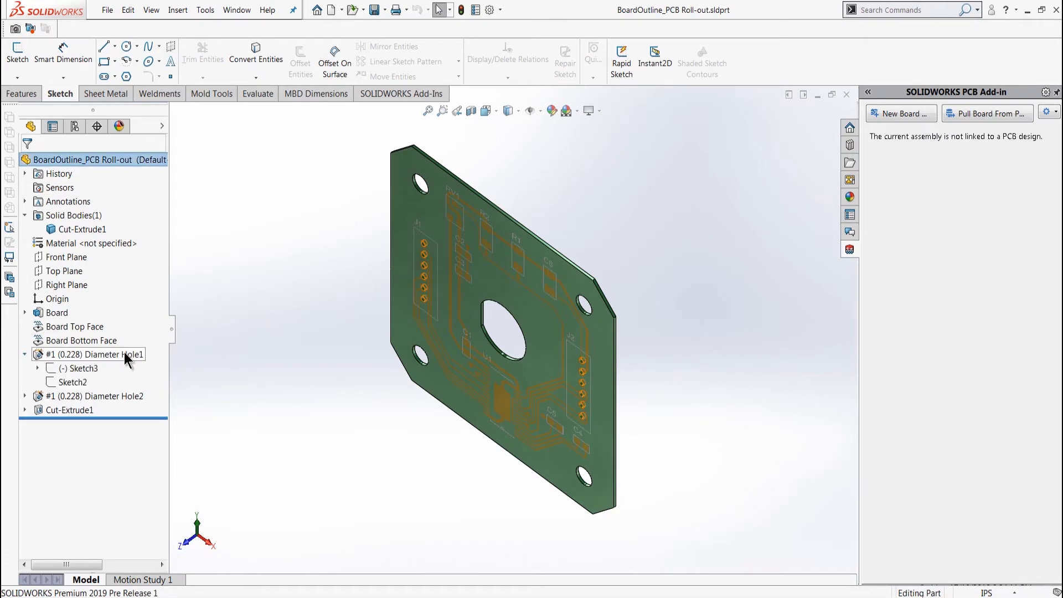
left_click(55, 354)
left_click(55, 323)
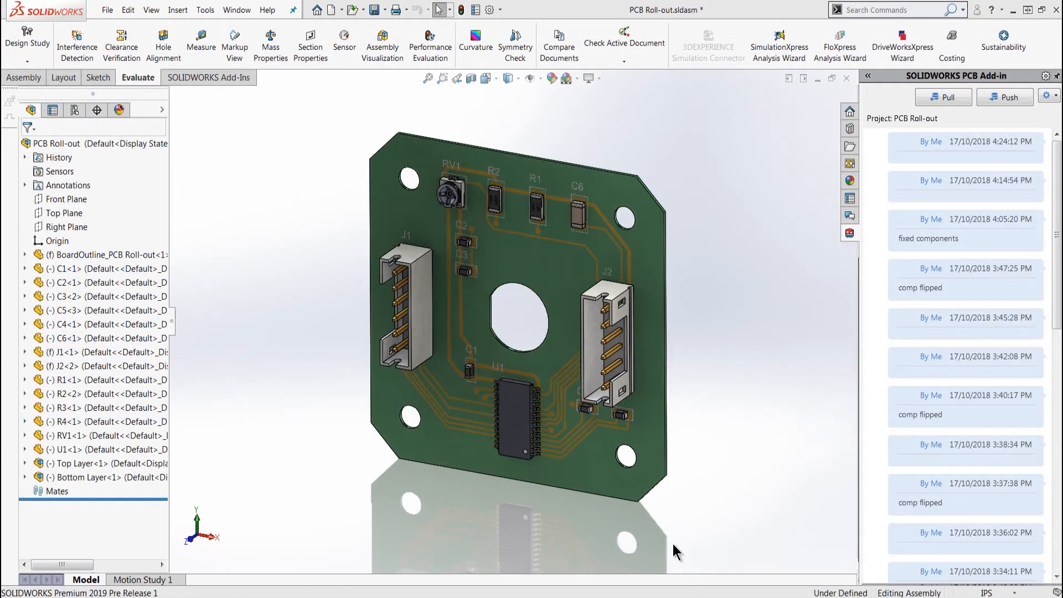
middle_click_drag(675, 550, 726, 497)
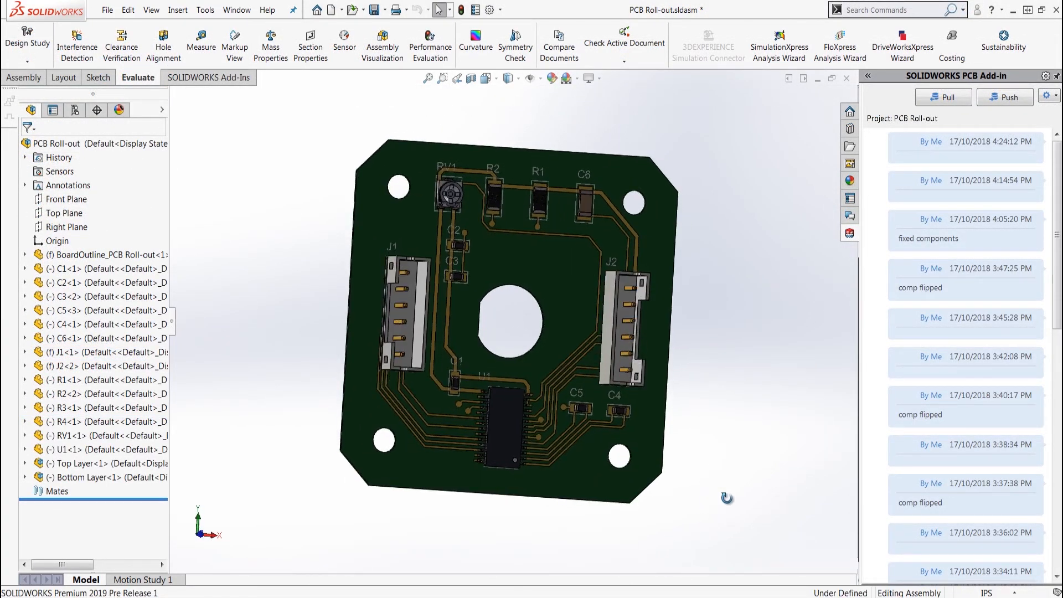
scroll(543, 202, "down", 5)
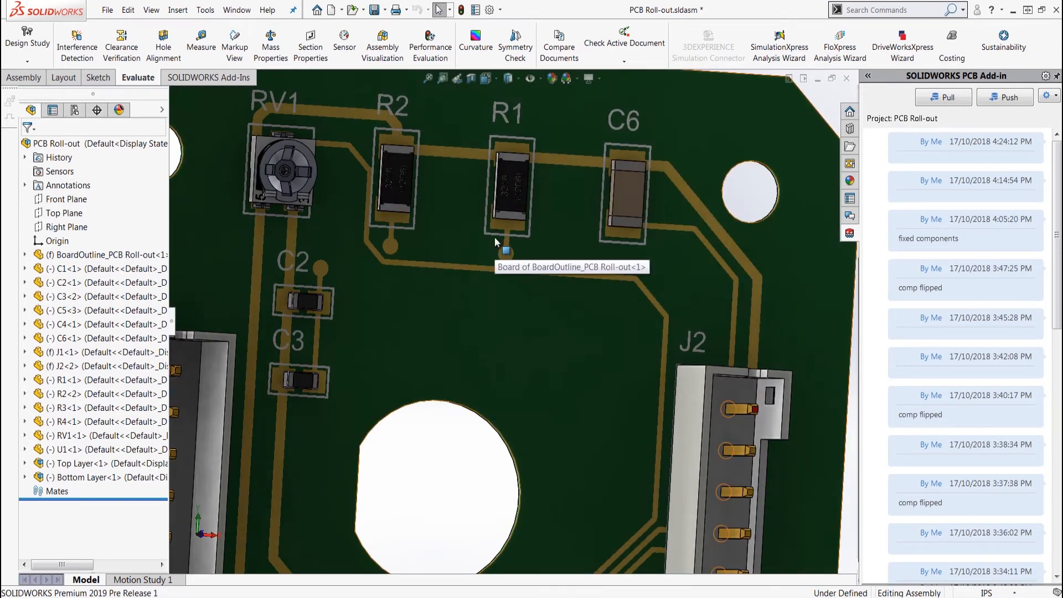
scroll(495, 237, "up", 5)
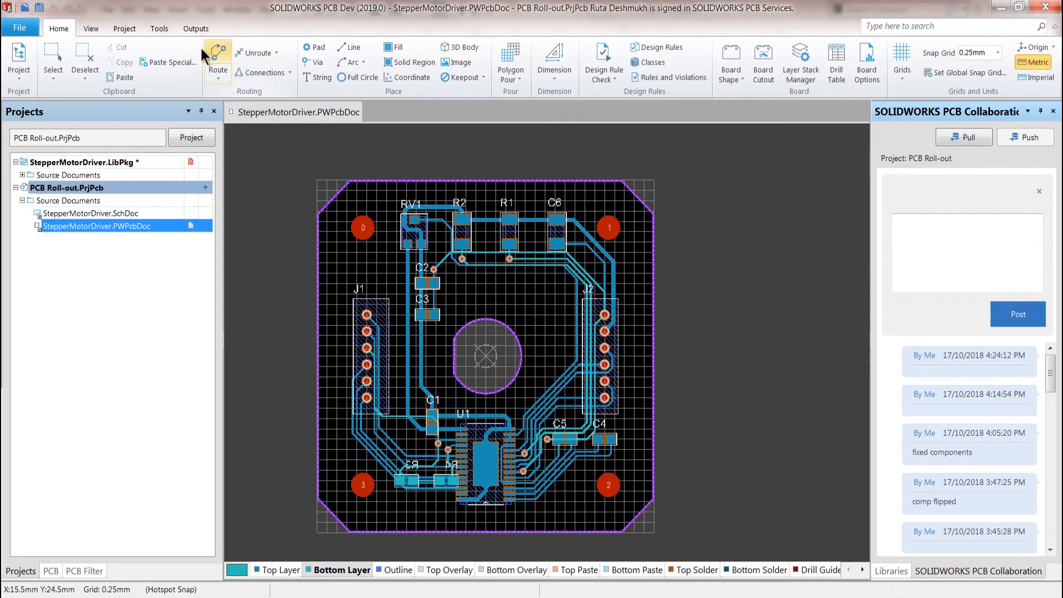
Switch to SOLIDWORKS PCB and check the Parasolid export of the StepperMotorDriver board without saving a file
left_click(197, 31)
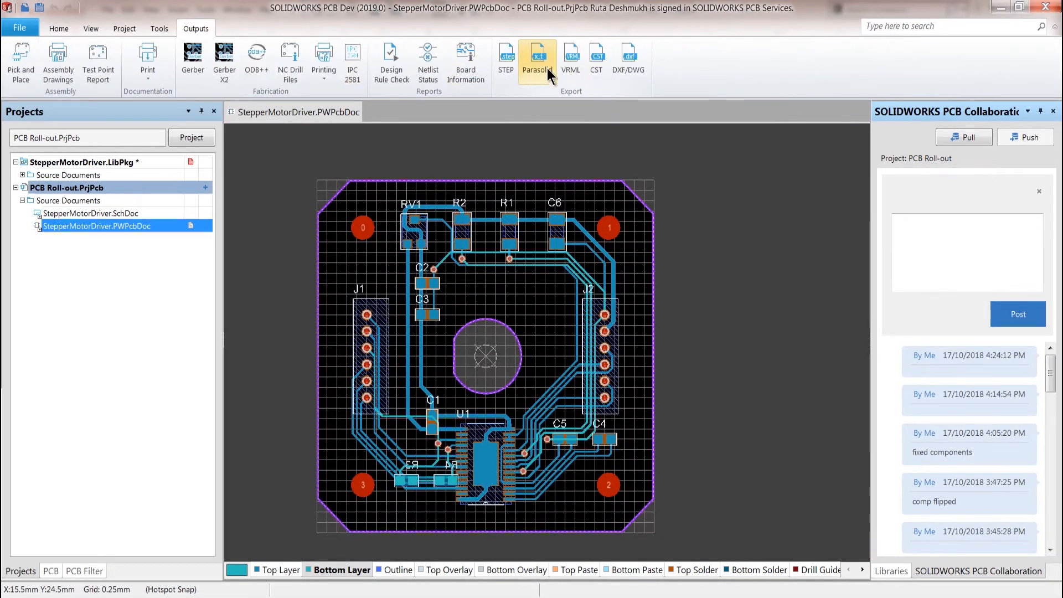
left_click(547, 68)
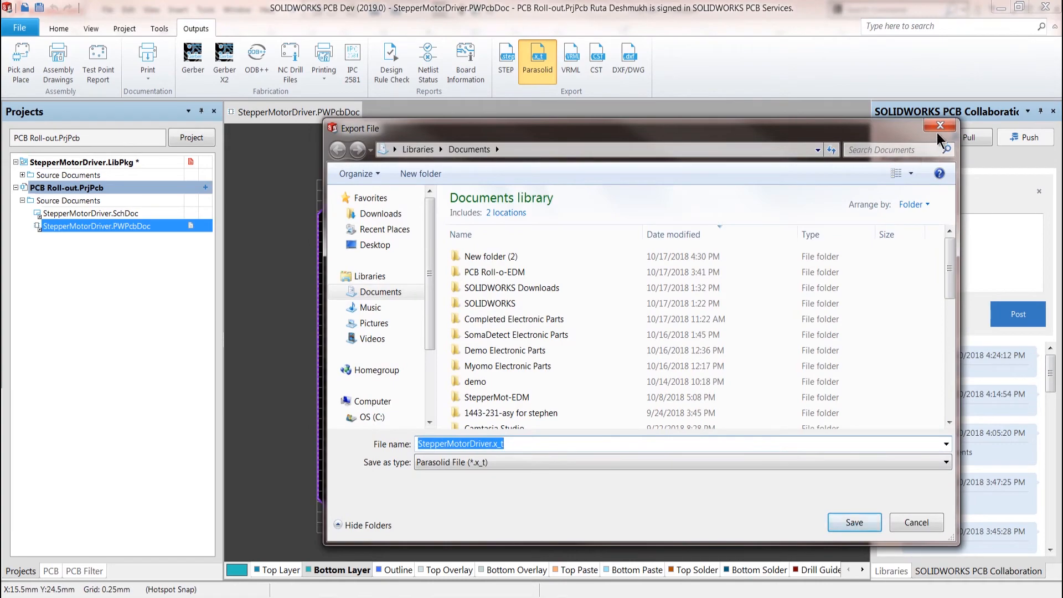
left_click(940, 126)
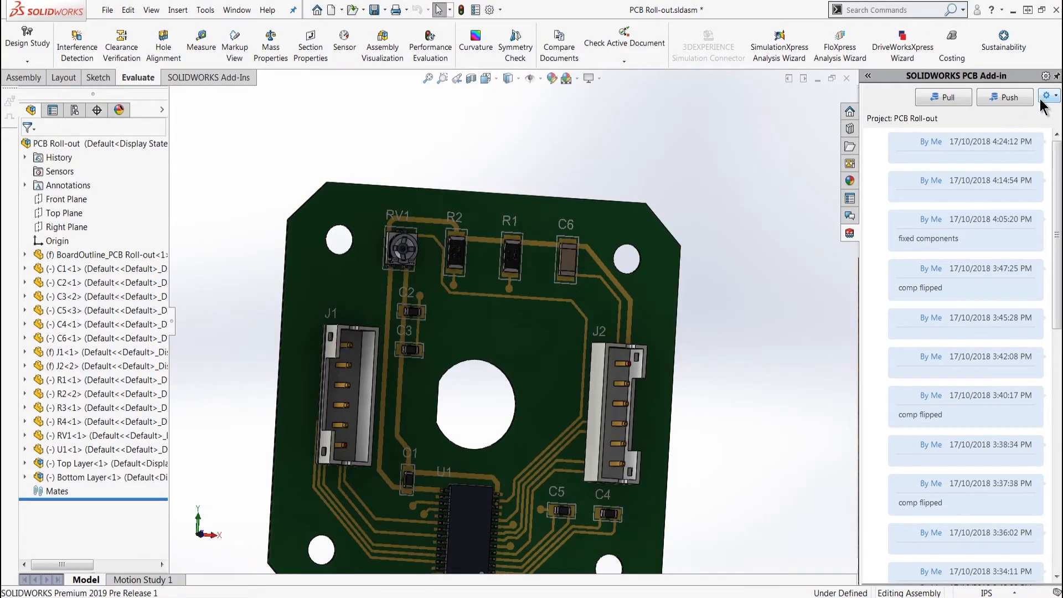
Switch to the SOLIDWORKS PCB Roll-out assembly and set Modelled Copper Collaboration to Off in the PCB Add-in settings
left_click(1042, 99)
left_click(1021, 126)
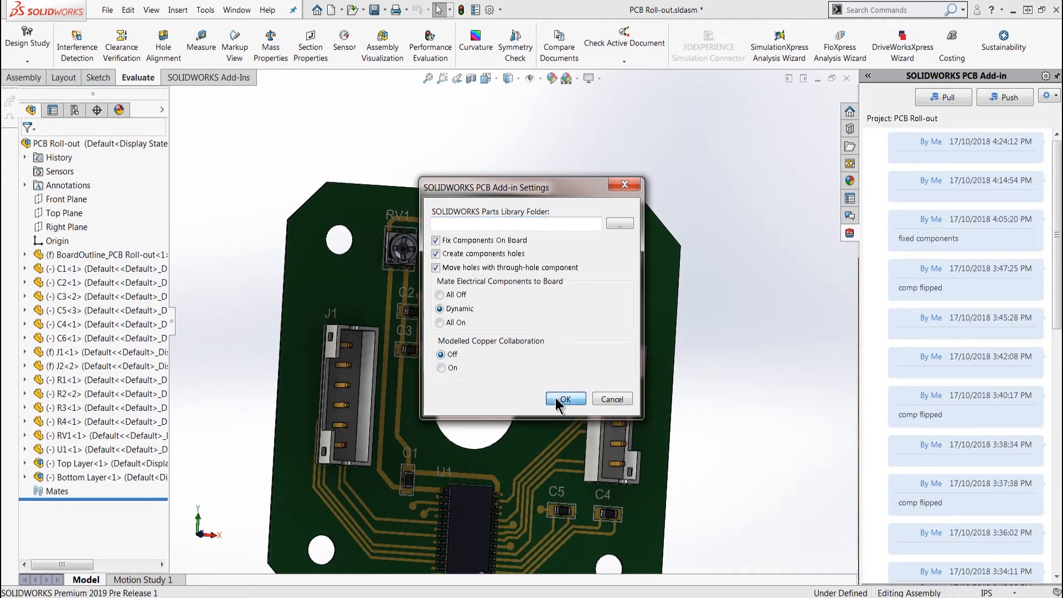
left_click(564, 398)
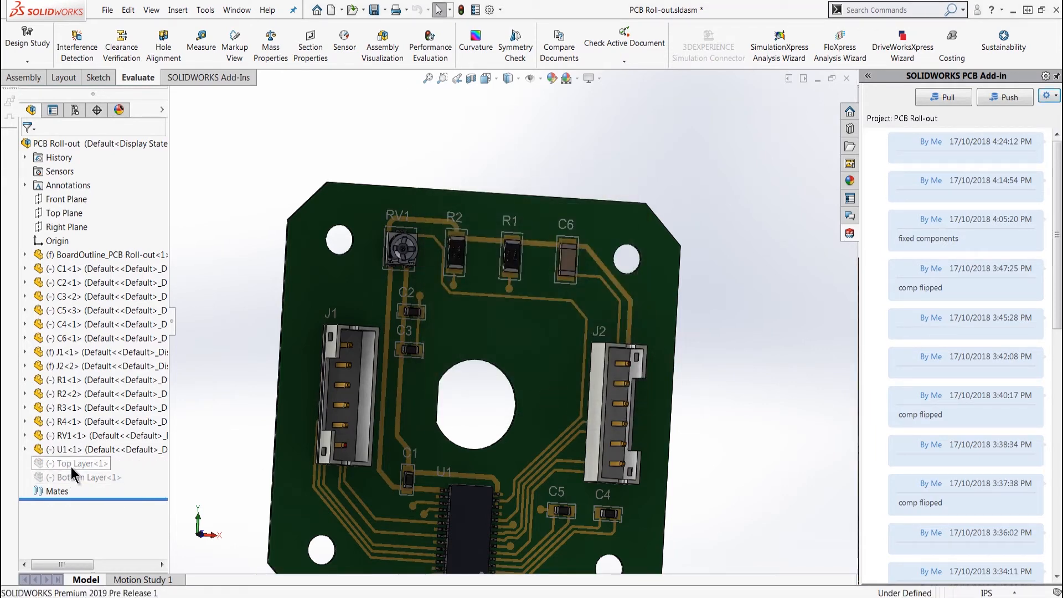
Set Modelled Copper Collaboration back to On in the PCB Add-in settings
left_click(1048, 98)
left_click(1031, 126)
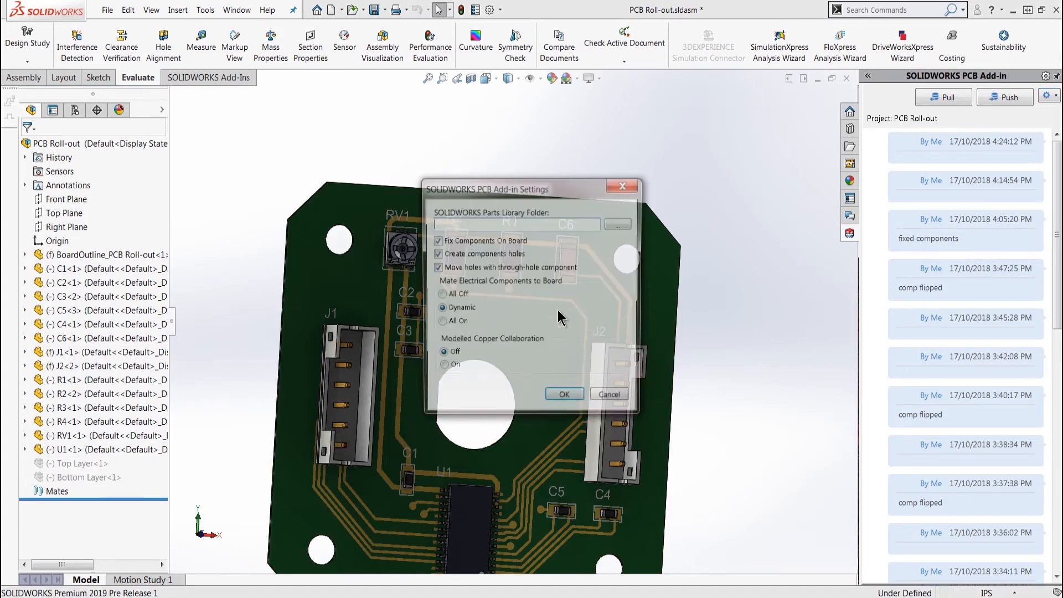
left_click(563, 399)
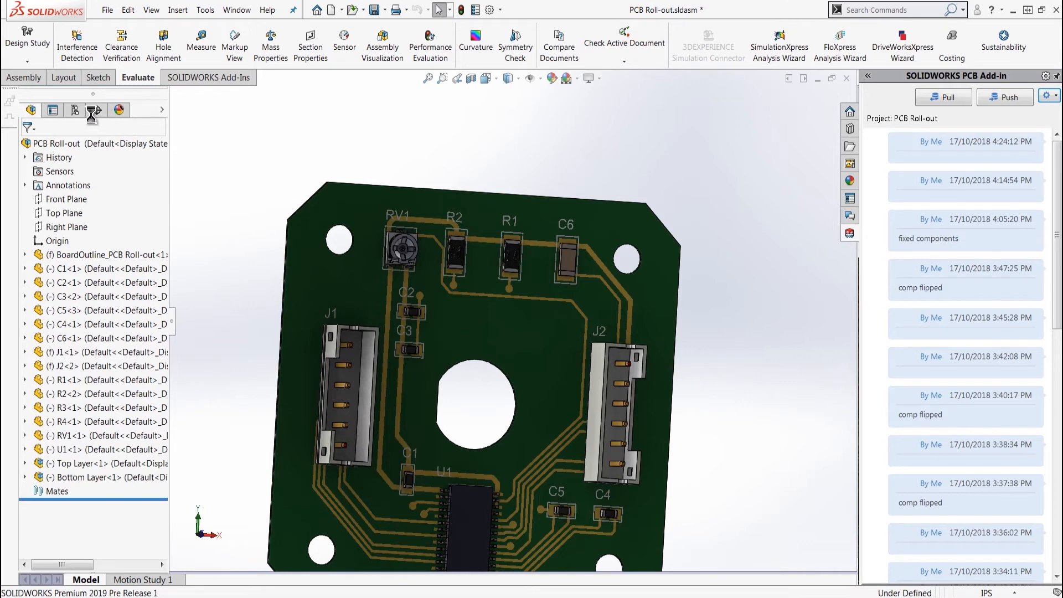
List the decals of the BoardOutline_PCB Roll-out part and examine the traces and overlay around RV1, R2, R1 and C6
left_click(119, 110)
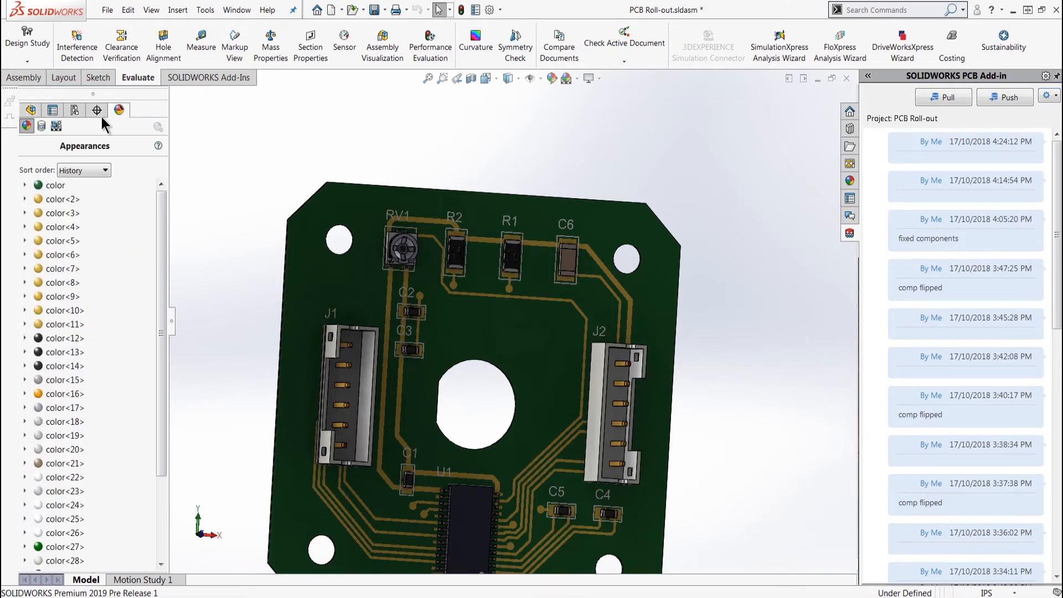
left_click(41, 127)
left_click(25, 169)
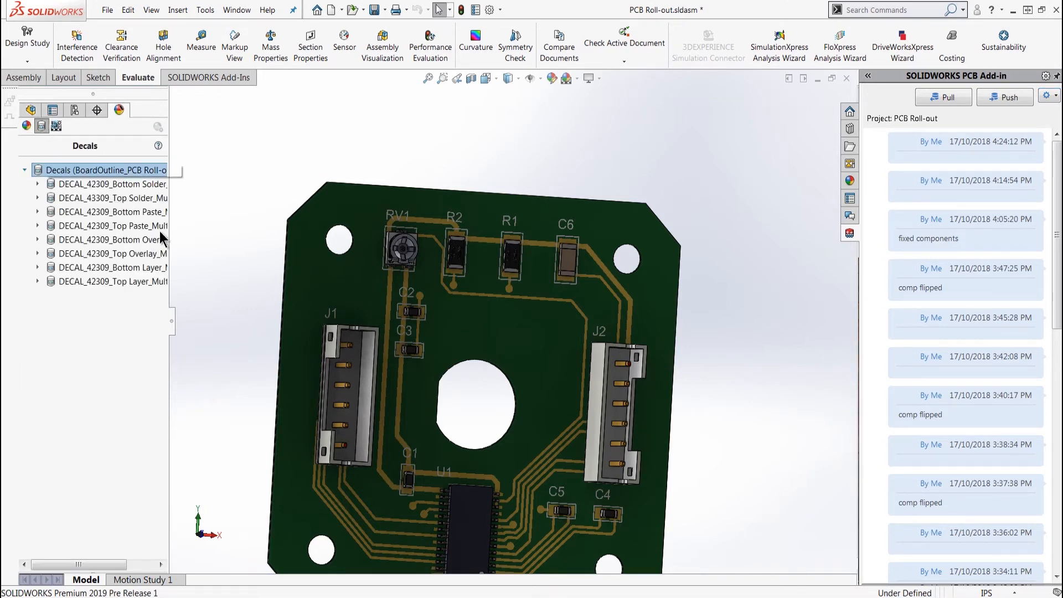
scroll(450, 252, "down", 2)
scroll(450, 253, "down", 3)
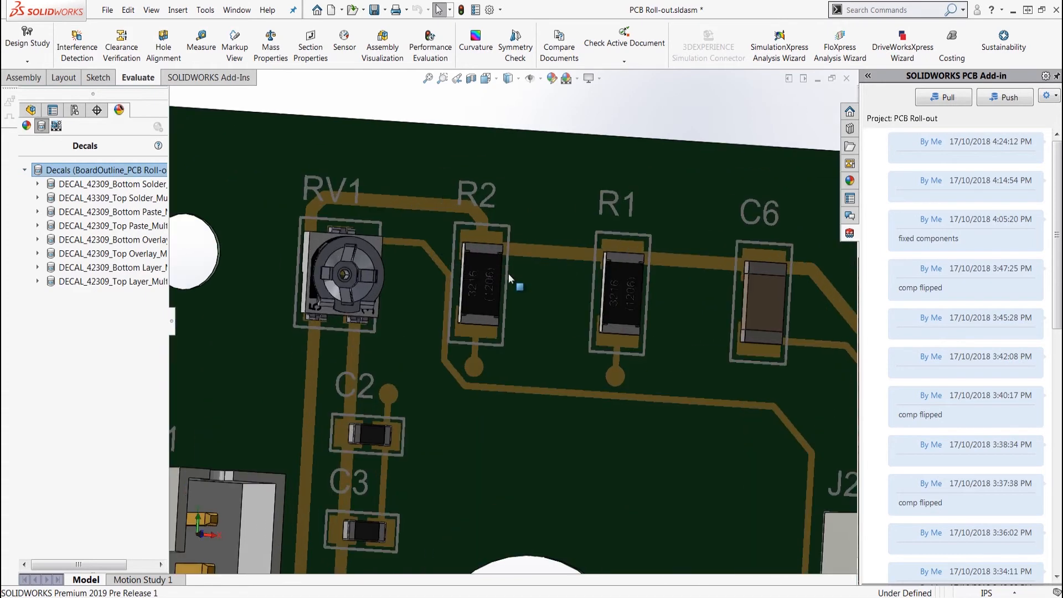
middle_click_drag(510, 317, 520, 351)
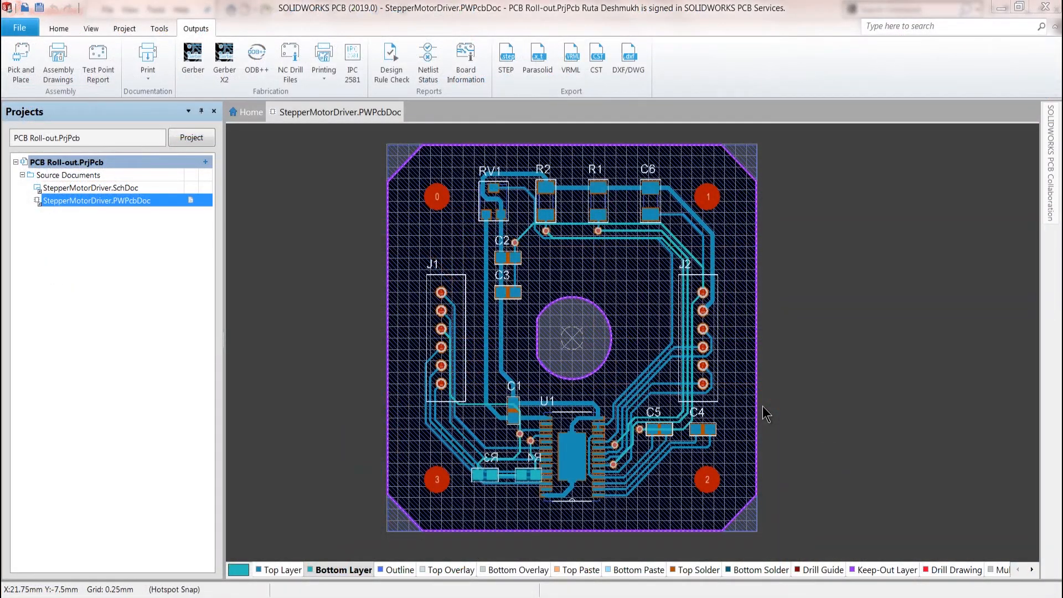
Export the board from SOLIDWORKS PCB as StepperMotorDriver.DWG in AutoCAD 2013 DWG format with Imperial units and all layers
left_click(637, 67)
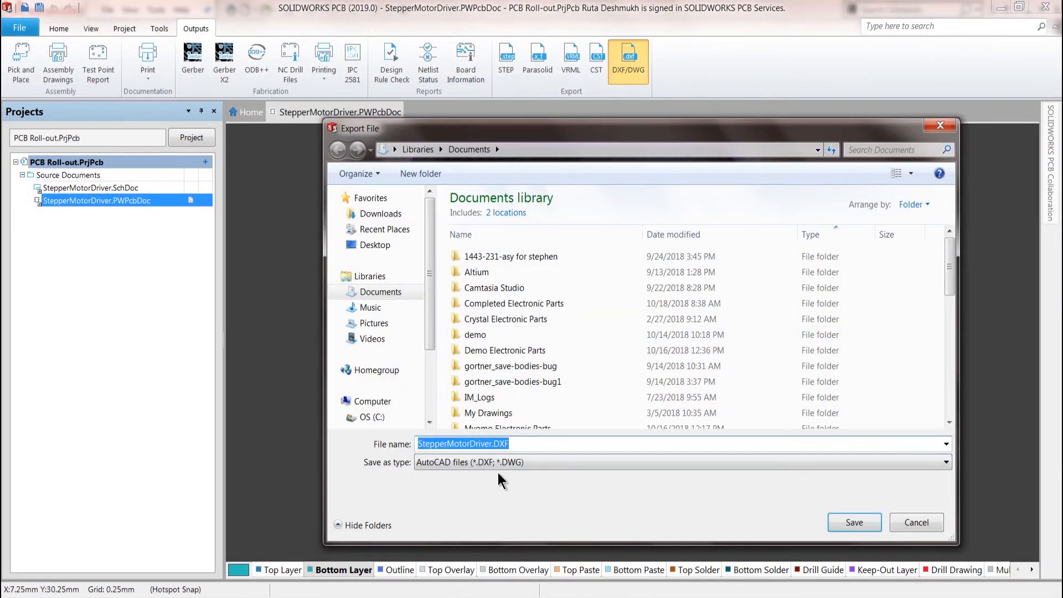
left_click(853, 522)
left_click(416, 178)
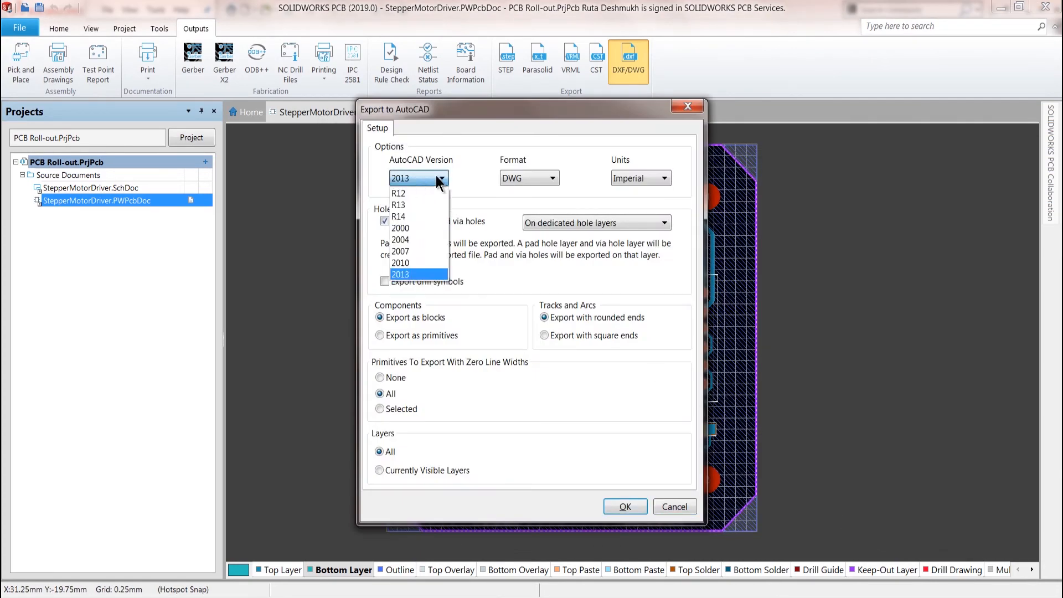
left_click(529, 178)
left_click(530, 179)
left_click(530, 178)
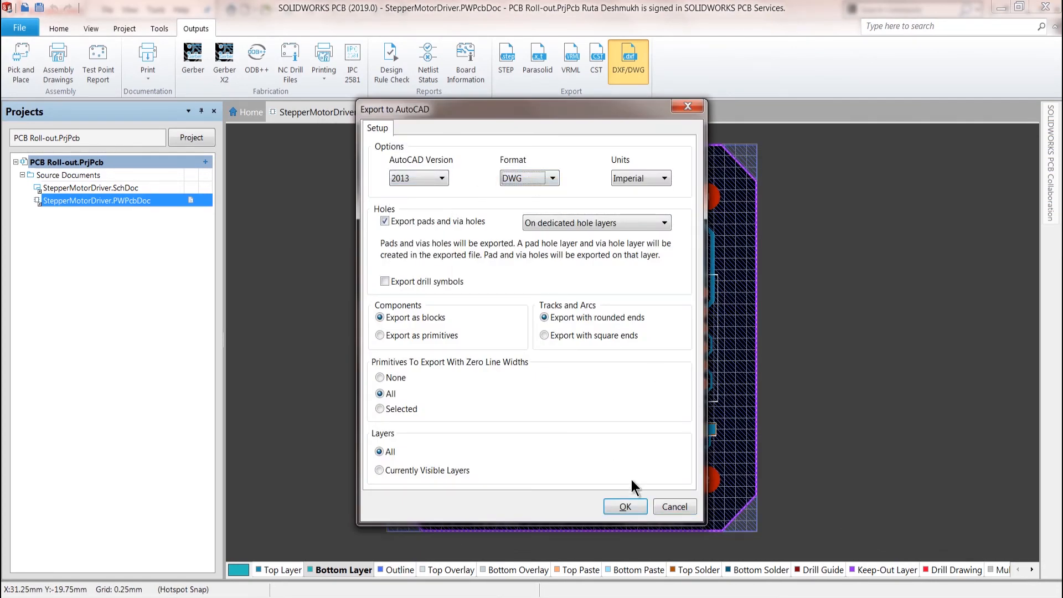
left_click(625, 506)
left_click(545, 338)
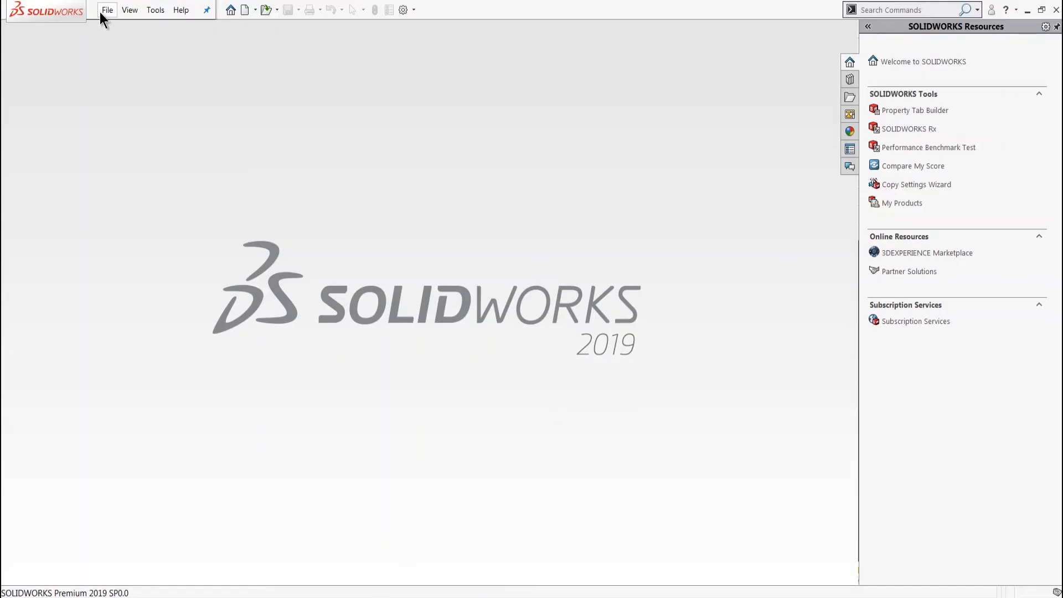
Open StepperMotorDriver.DWG in SOLIDWORKS as a new drawing converted to SOLIDWORKS entities
left_click(100, 12)
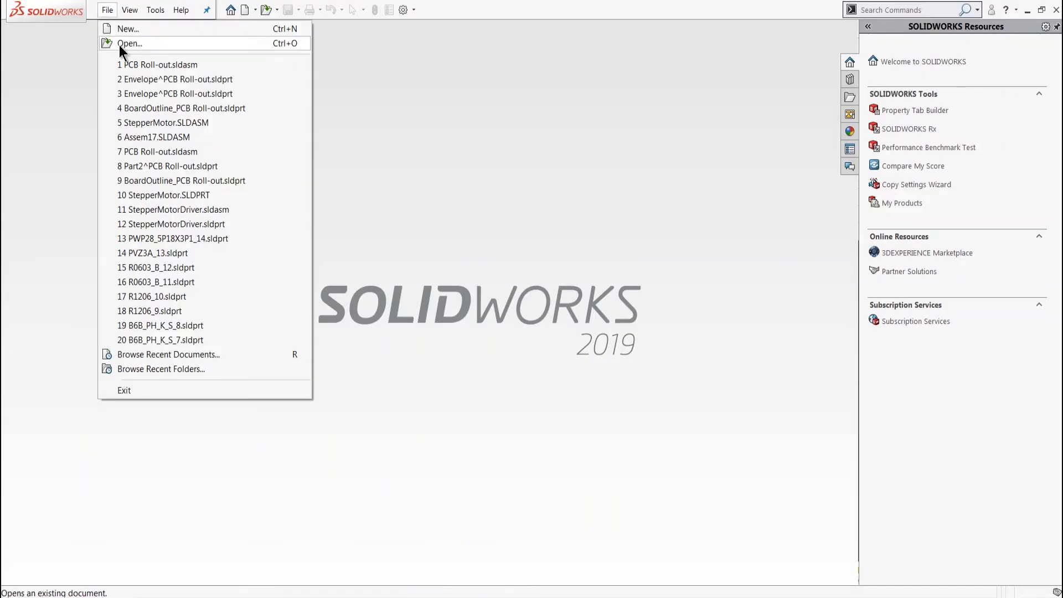
left_click(119, 41)
scroll(201, 445, "down", 10)
left_click(169, 290)
left_click(168, 275)
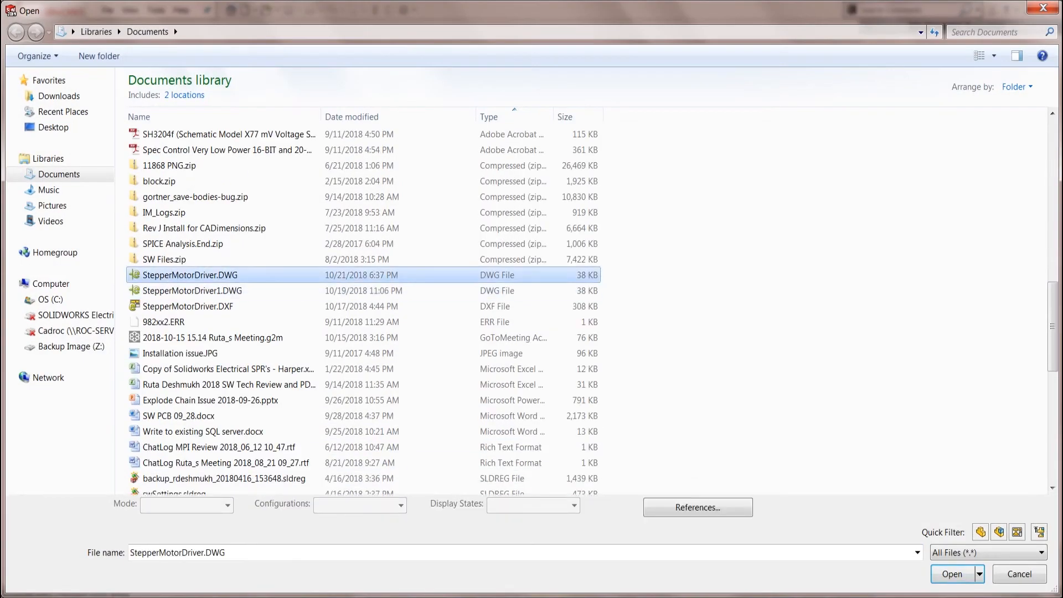
left_click(946, 573)
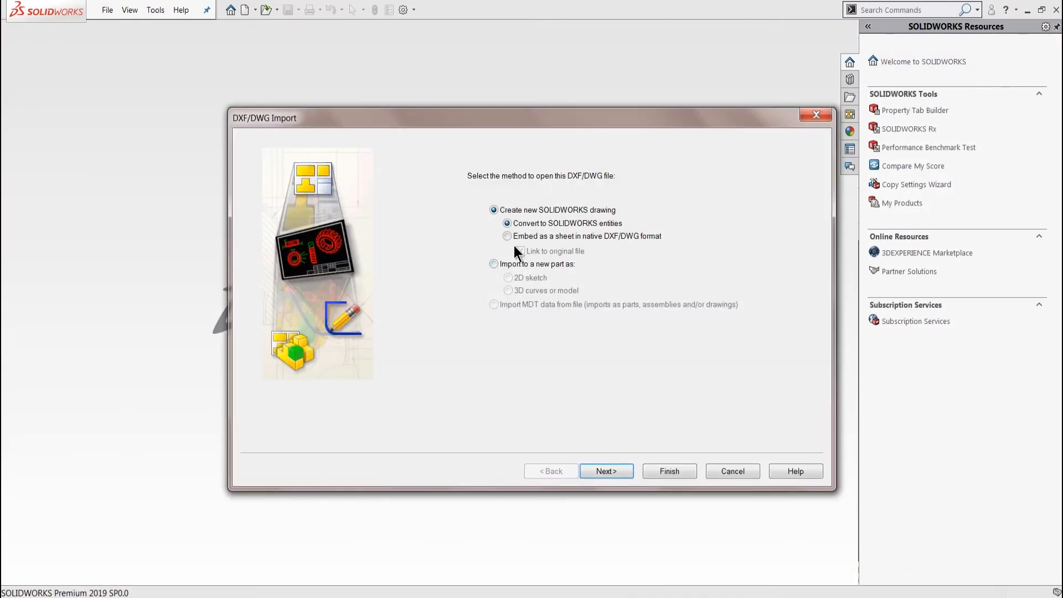
left_click(655, 474)
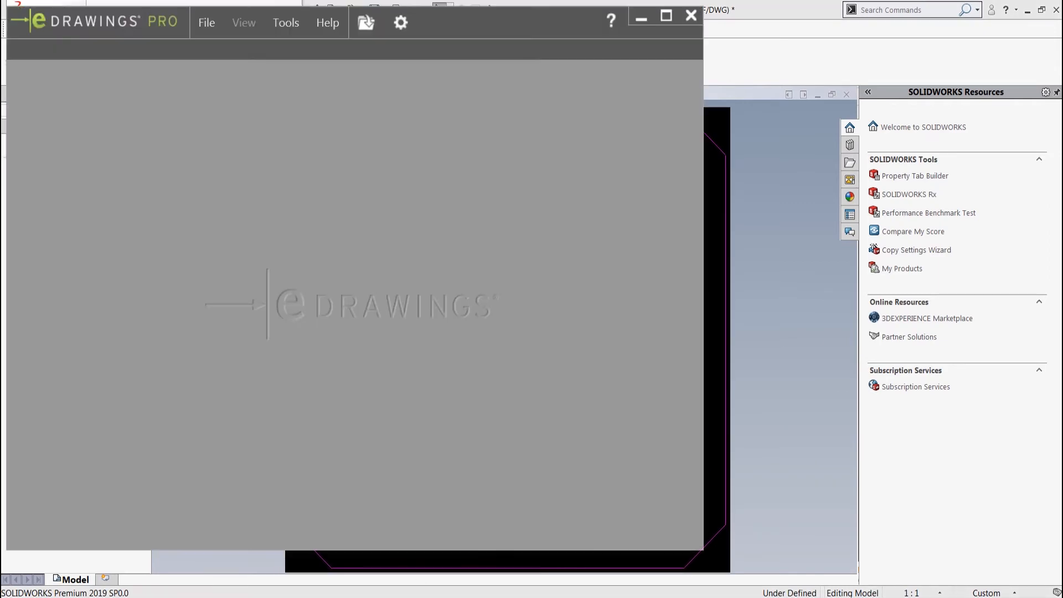
Switch to eDrawings and open the StepperMotorDriver.DWG file
left_click(201, 22)
left_click(230, 49)
left_click(433, 324)
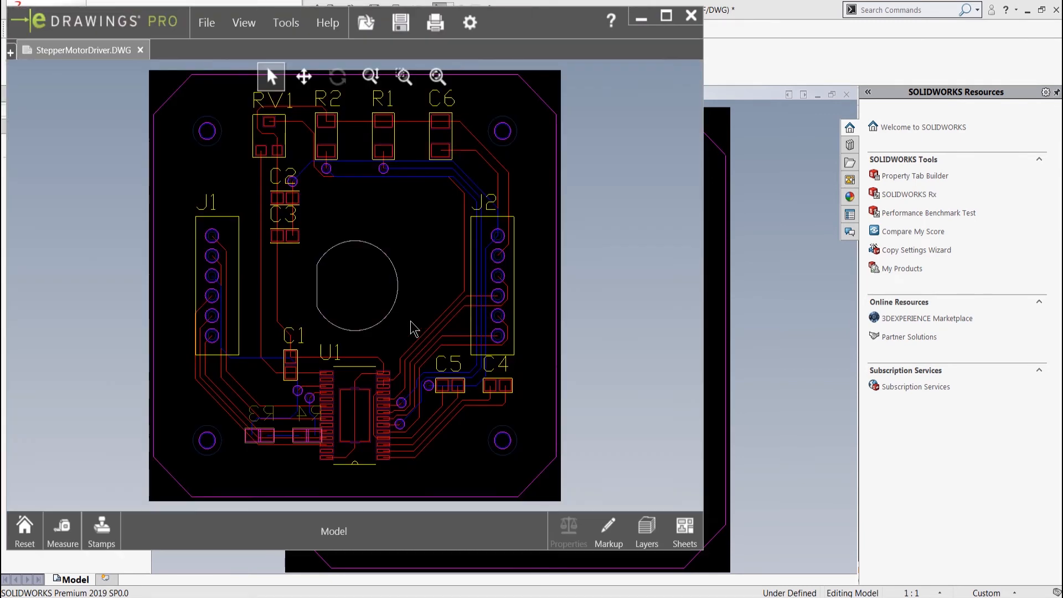
Measure the distance between the facing edges of RV1 and R2 in the eDrawings board drawing
left_click(59, 540)
left_click(286, 143)
left_click(316, 131)
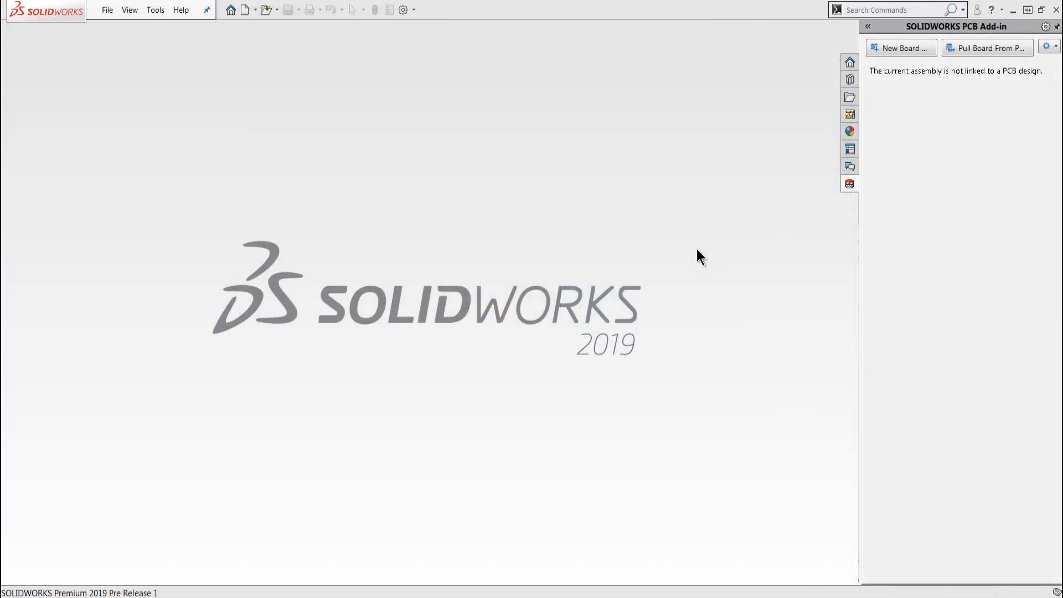
Browse the managed projects for a board pull in SOLIDWORKS, sorting them by caption and searching for "roll", and close the selection
left_click(971, 50)
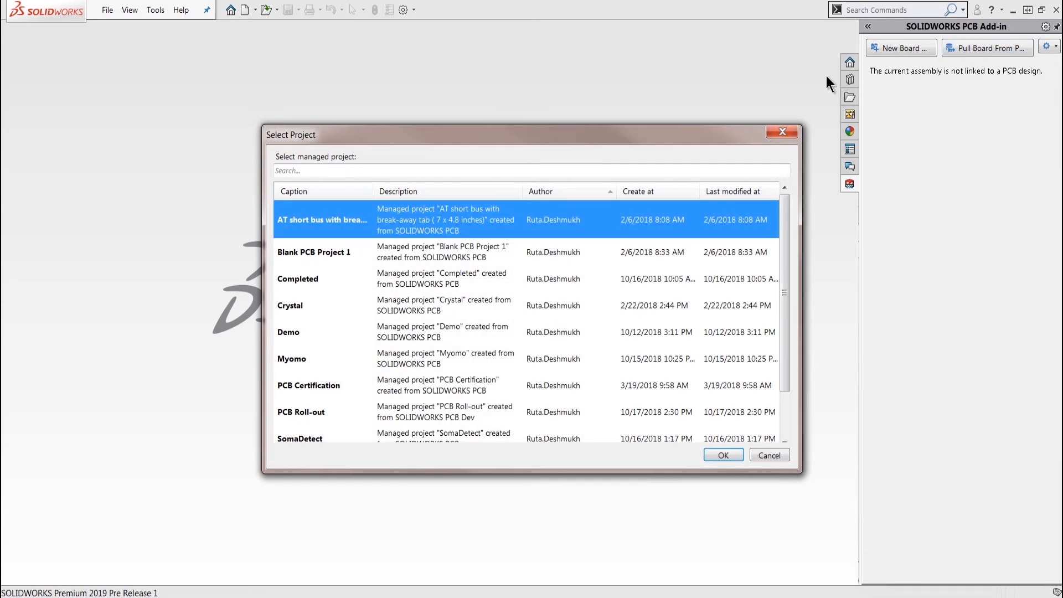
left_click(308, 188)
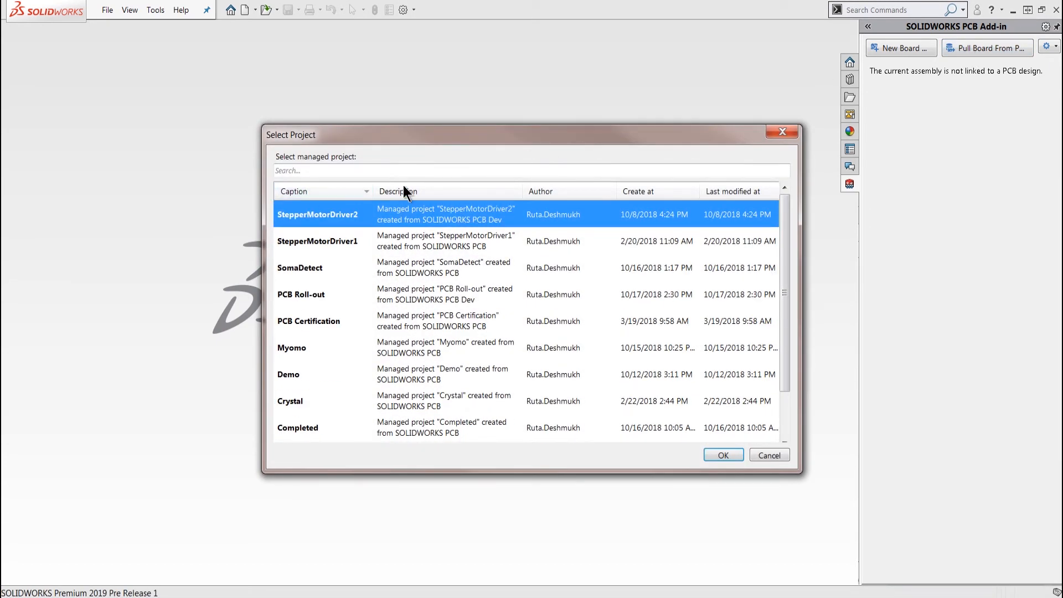
left_click(336, 192)
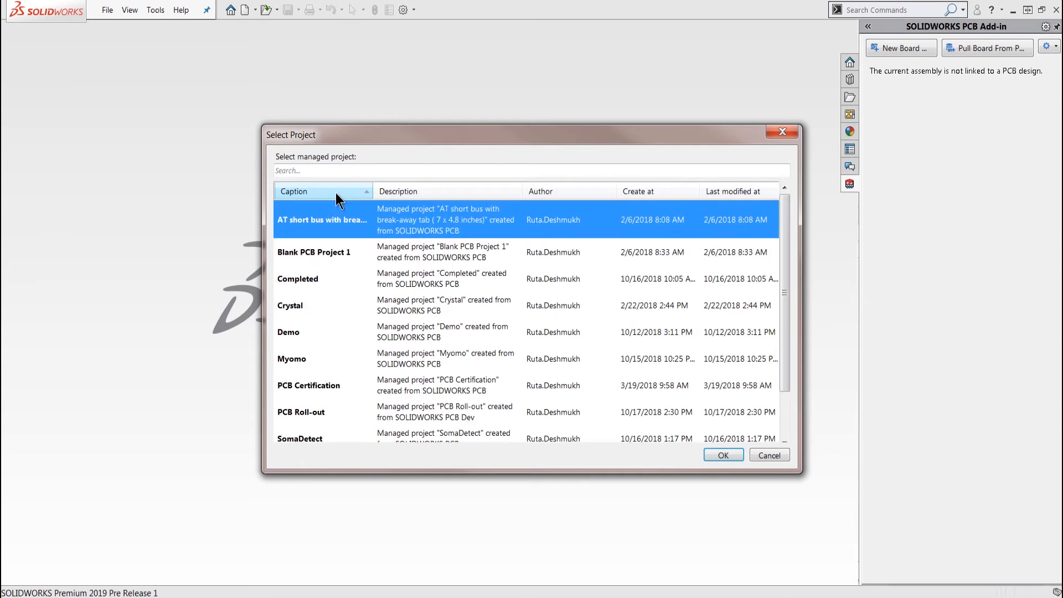
left_click(324, 171)
type("roll")
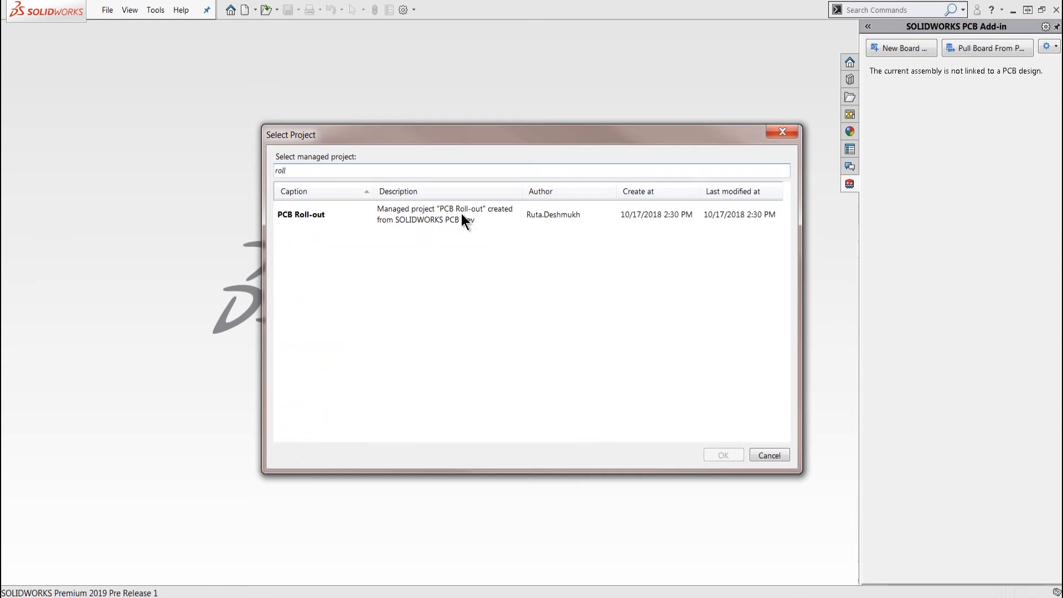
left_click(775, 133)
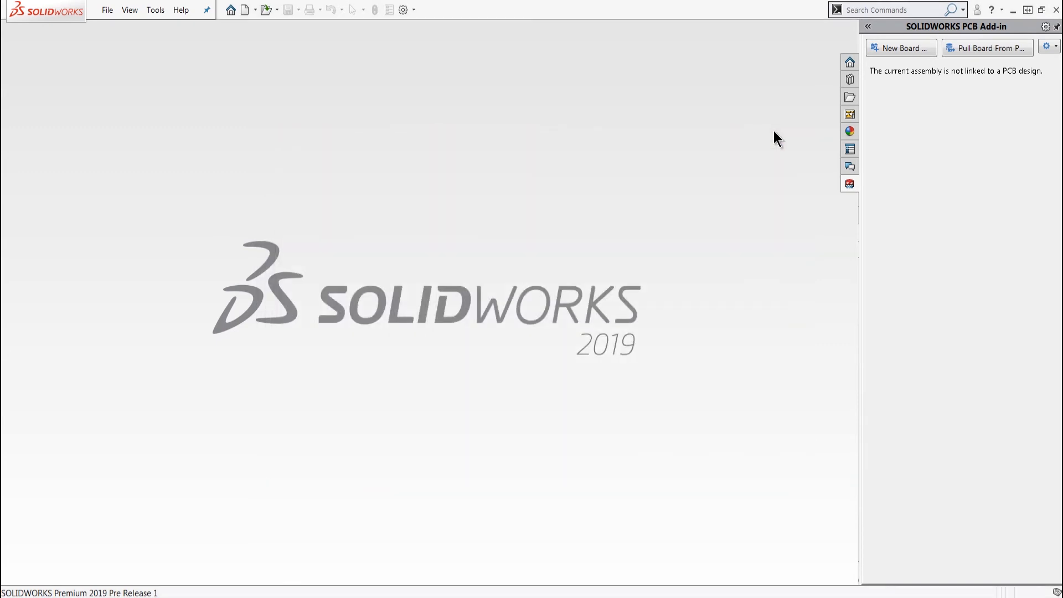
Open the recent PCB Roll-out assembly and filter its component tree by "r1"
left_click(107, 11)
left_click(133, 65)
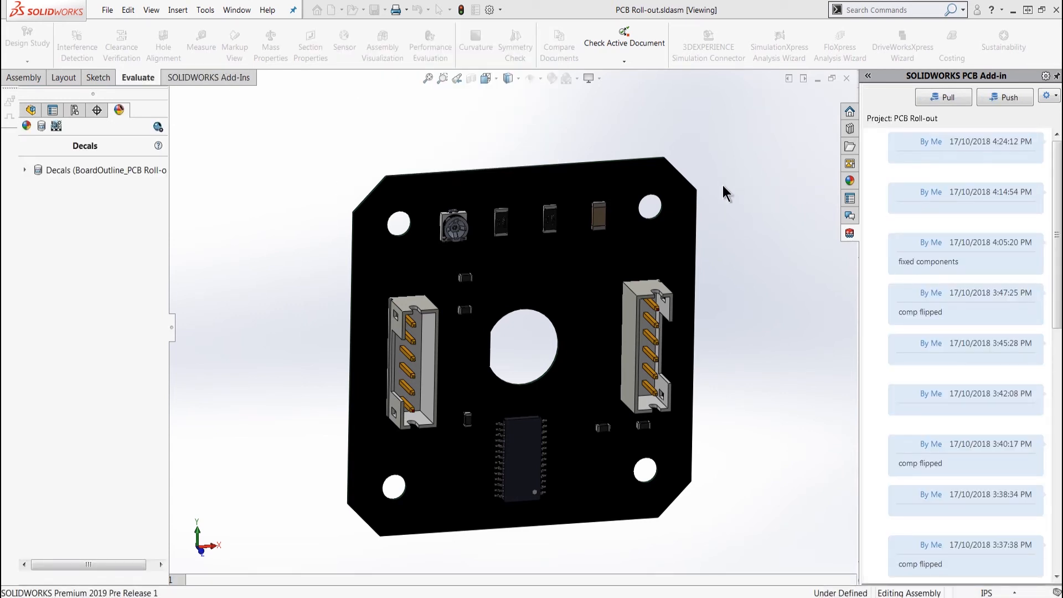
left_click(31, 110)
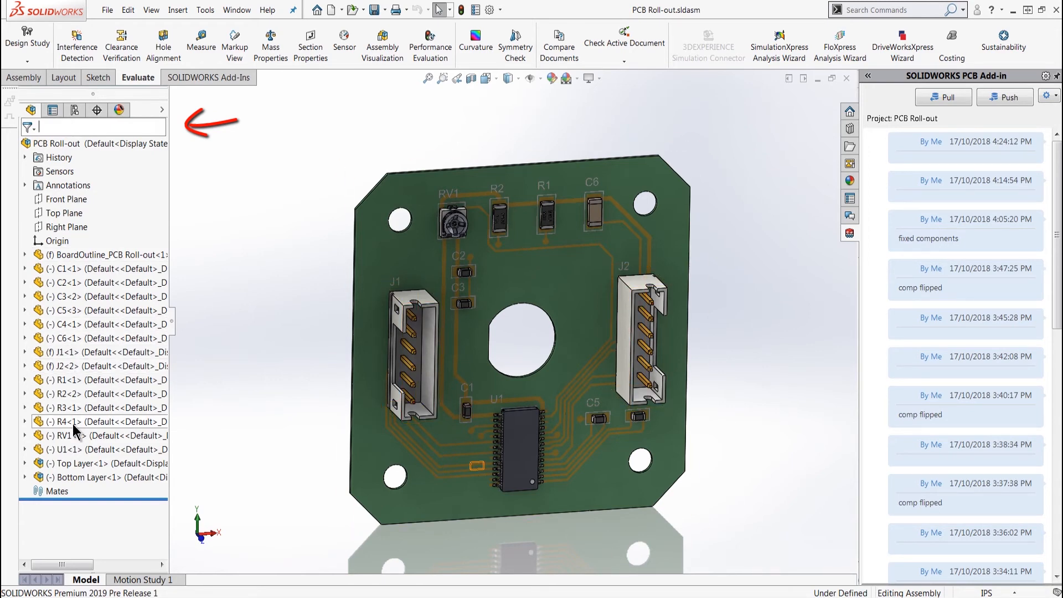
type("r1")
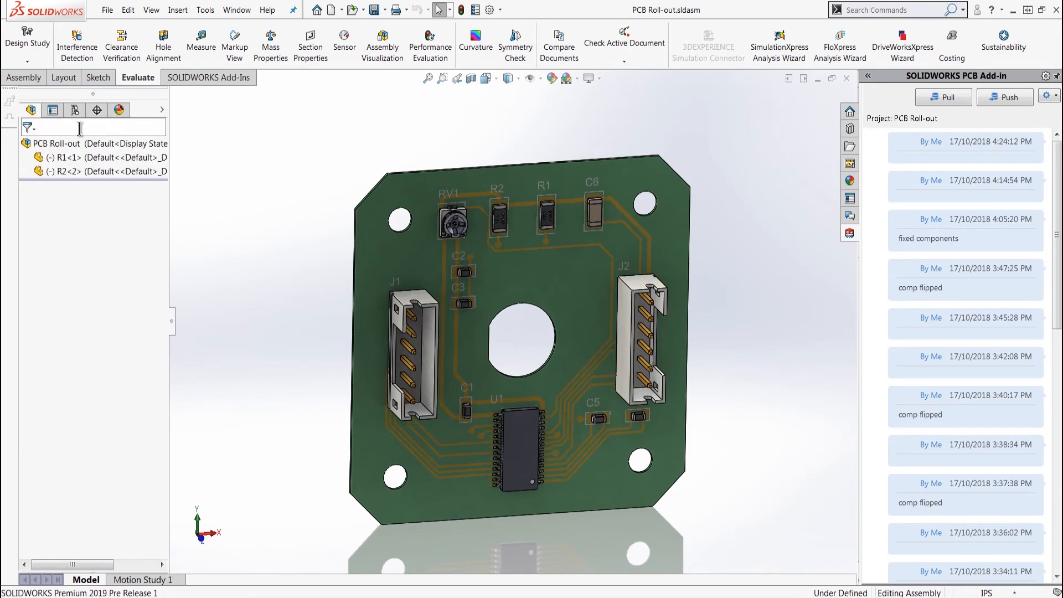
left_click(77, 161)
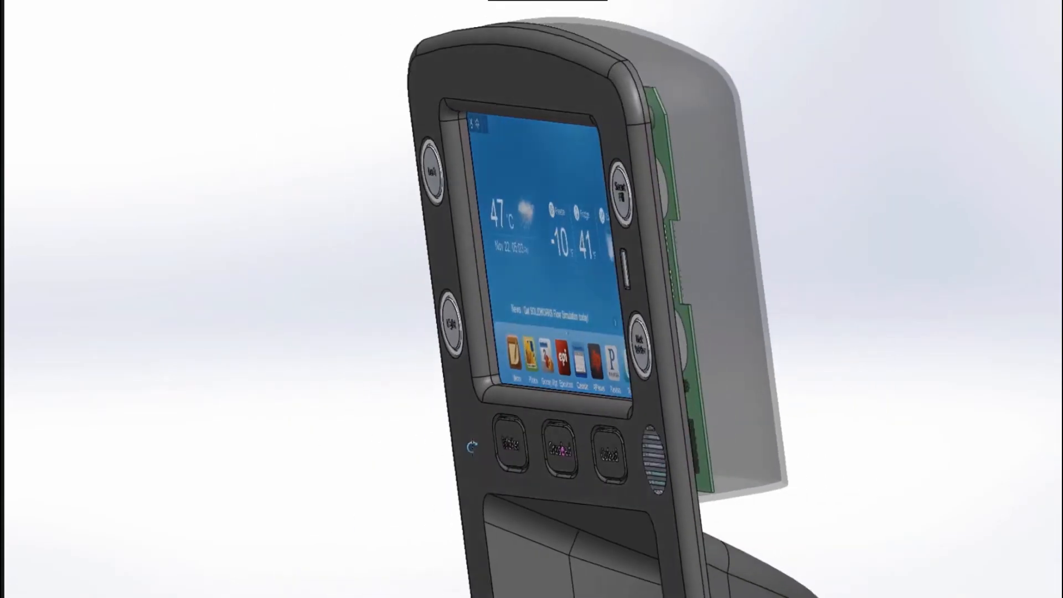
middle_click_drag(348, 445, 25, 458)
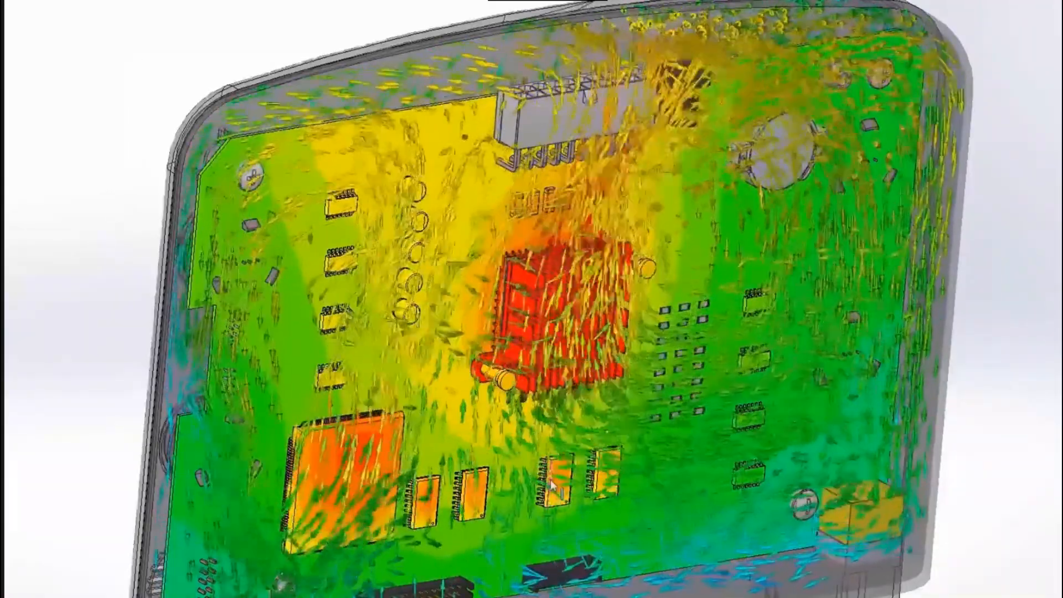
middle_click_drag(482, 304, 538, 303)
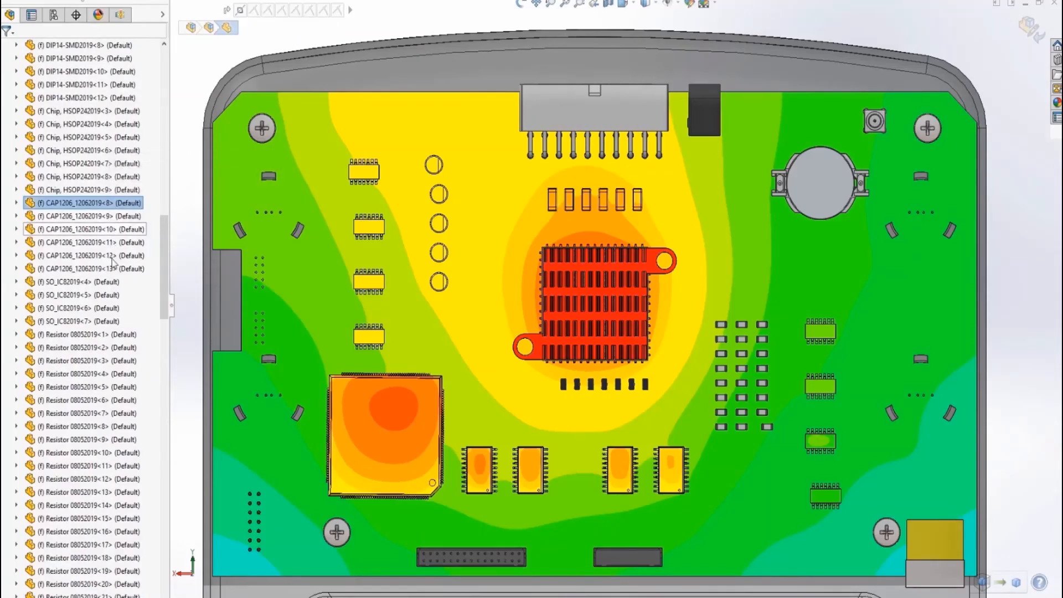
Float the selected CAP1206_12062019 capacitors in all configurations and move their row from above the red heat sink to below it
left_click(77, 268, "shift")
right_click(114, 269)
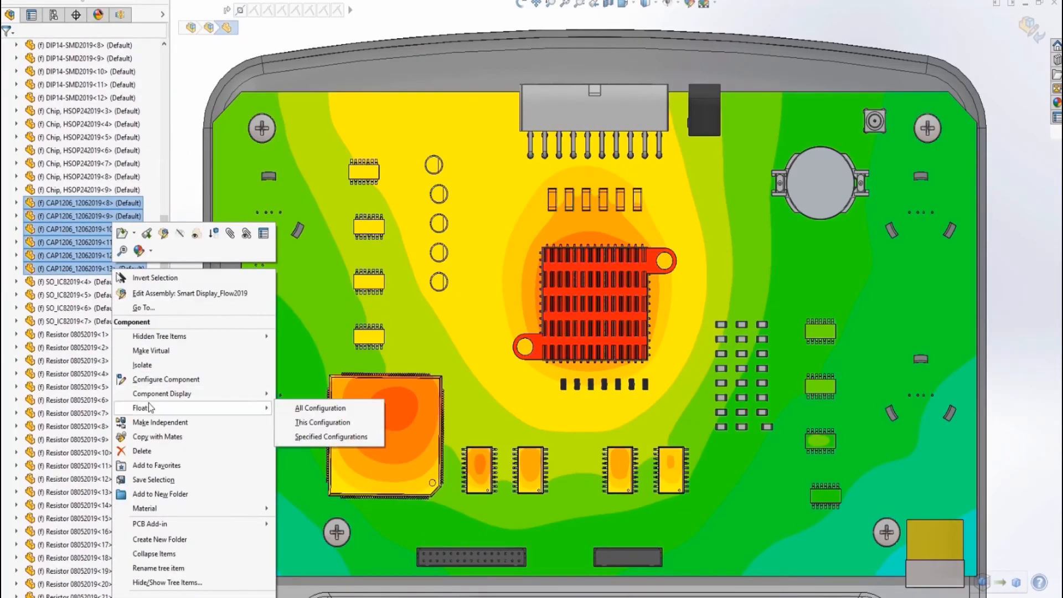
left_click(320, 408)
left_click(552, 198)
left_click_drag(552, 206, 553, 391)
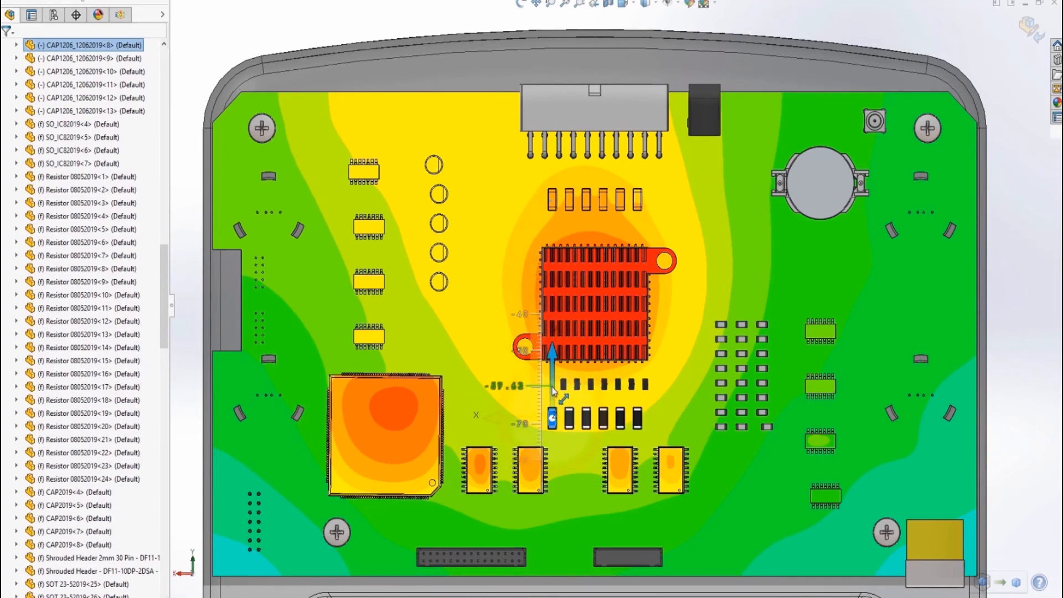